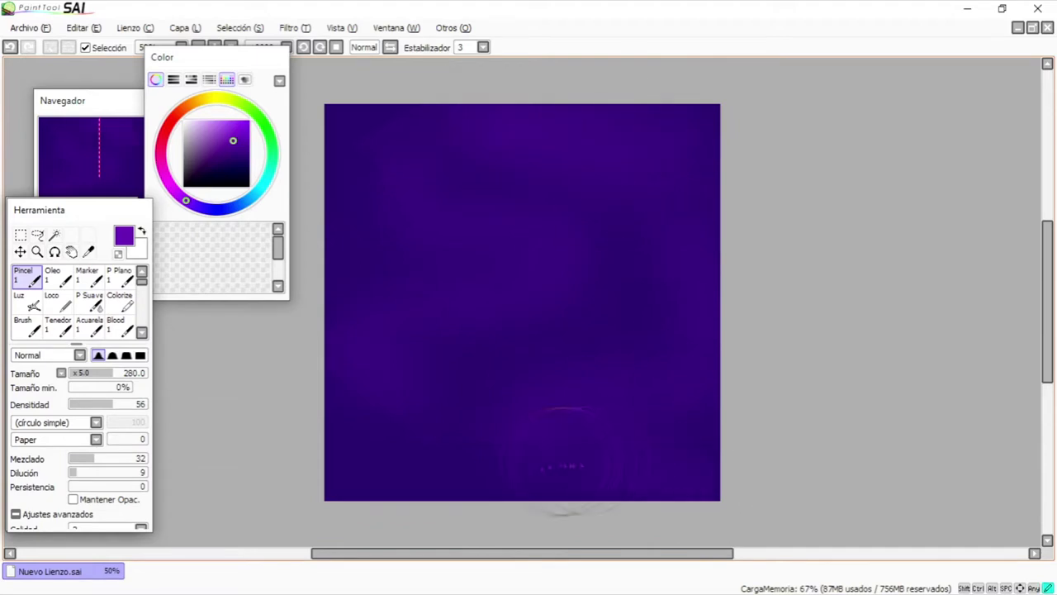
Step: Raise the brush density to 87 and paint broad purple patches over the dark canvas at size 280
left_click_drag(105, 405, 137, 405)
left_click_drag(451, 243, 358, 356)
left_click_drag(525, 454, 693, 398)
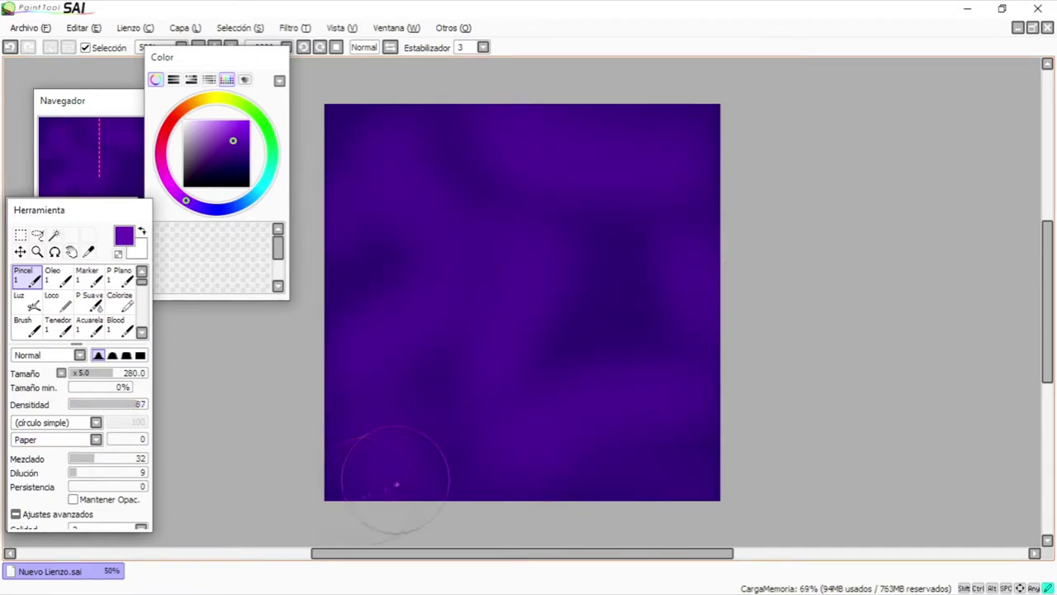
Step: Set the brush size to 185 and density to 100, and paint wavy purple bands across the canvas
left_click_drag(122, 375, 97, 375)
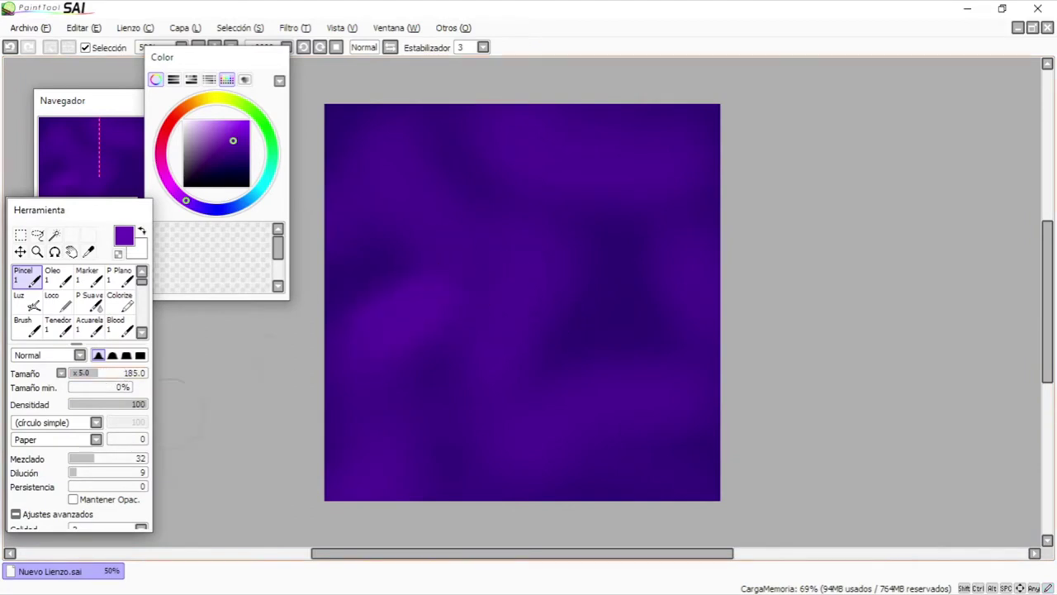
mouse_move(419, 304)
left_mouse_down()
mouse_move(421, 214)
mouse_move(507, 253)
left_mouse_up()
left_click_drag(547, 454, 668, 215)
mouse_move(691, 109)
left_mouse_down()
mouse_move(562, 170)
mouse_move(462, 116)
left_mouse_up()
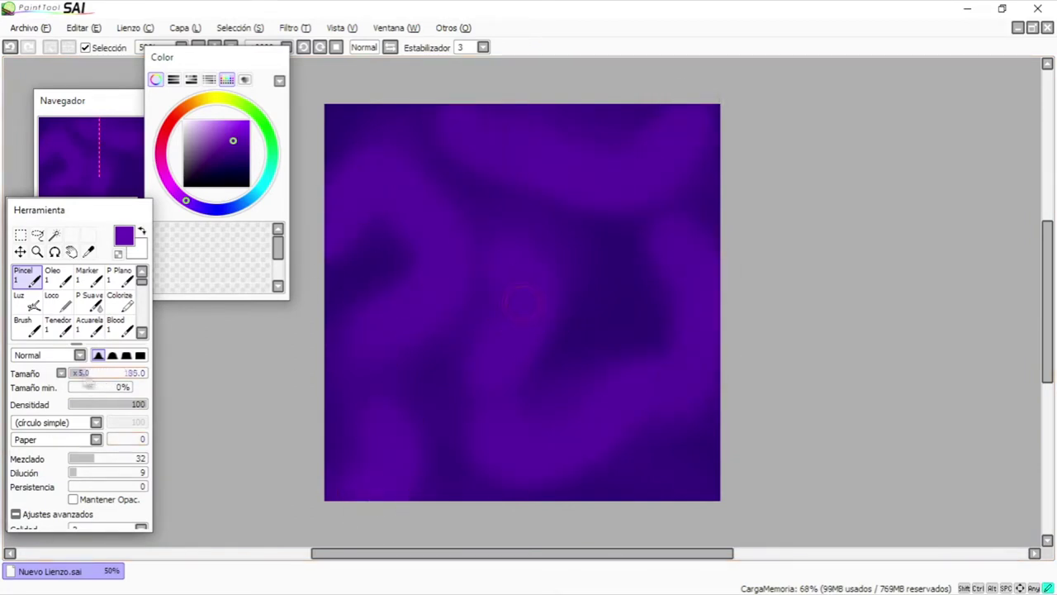
left_click(229, 137)
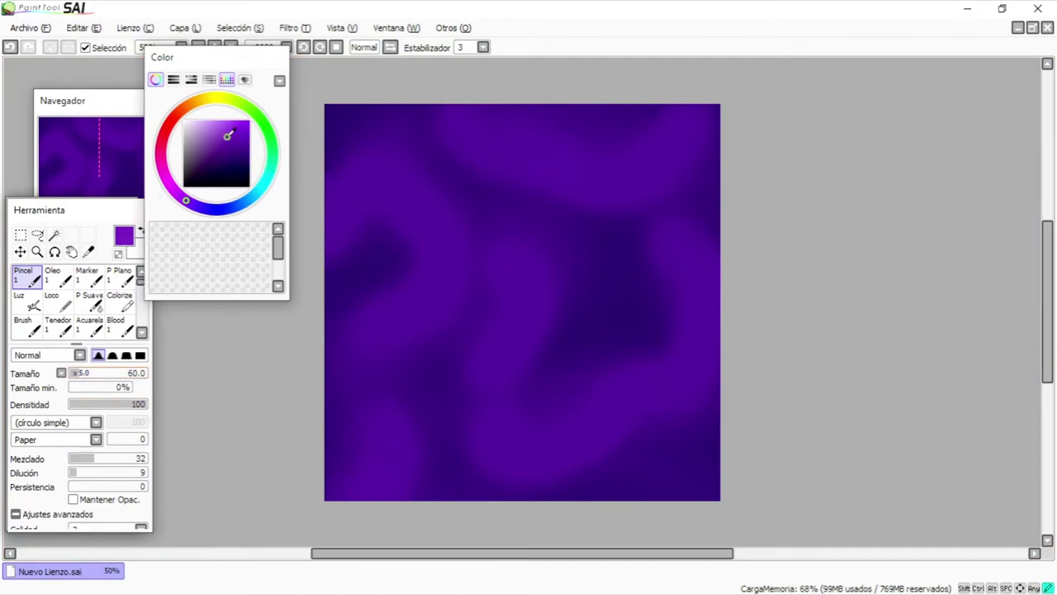
mouse_move(426, 288)
left_mouse_down()
mouse_move(395, 329)
mouse_move(350, 353)
mouse_move(331, 436)
left_mouse_up()
key("ctrl+z")
left_click(77, 375)
left_click_drag(432, 299, 347, 388)
key("ctrl+z")
left_click(125, 404)
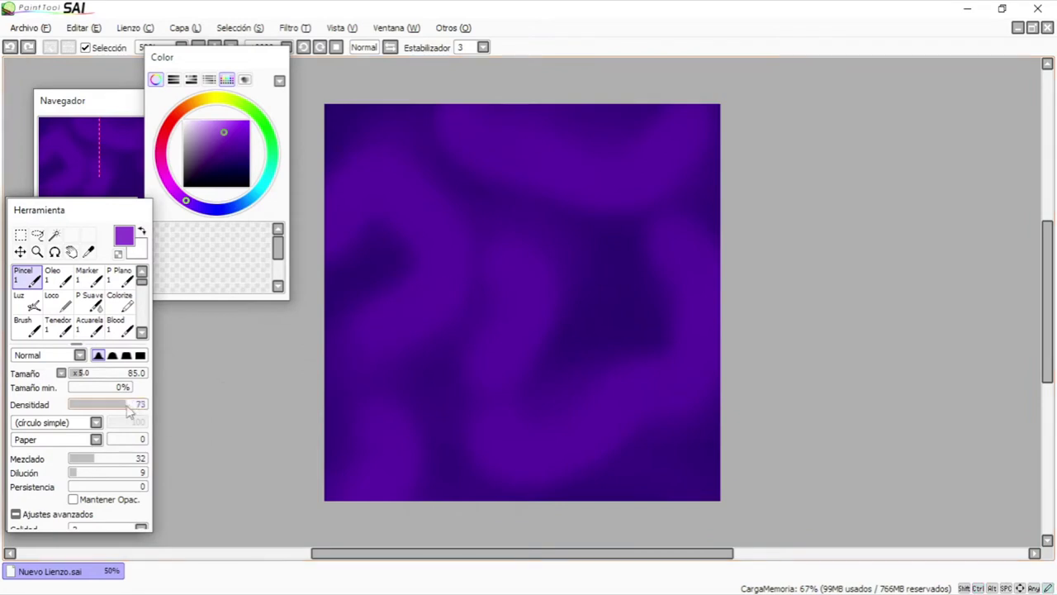
key("ctrl+z")
Step: Paint narrower, lighter purple lines along the middle of each wavy band
left_click(83, 374)
mouse_move(351, 349)
left_mouse_down()
mouse_move(248, 419)
mouse_move(362, 404)
mouse_move(384, 496)
left_mouse_up()
left_click_drag(682, 385, 666, 221)
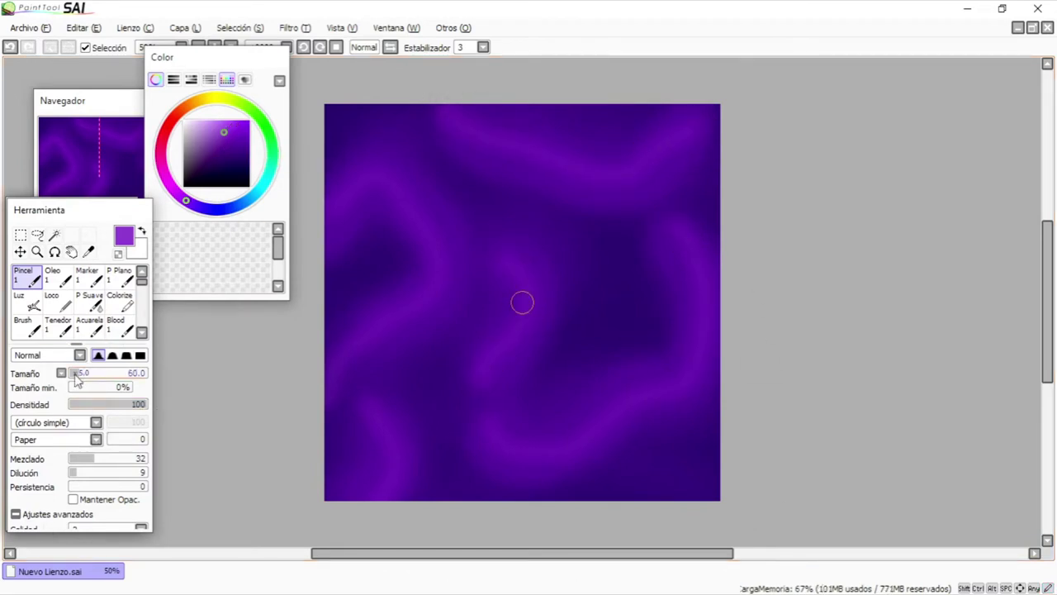
Step: Trace thin lighter purple lines along the centres of the glowing bands with a size 30 brush, redoing uneven strokes
mouse_move(420, 225)
left_mouse_down()
mouse_move(432, 281)
mouse_move(365, 332)
left_mouse_up()
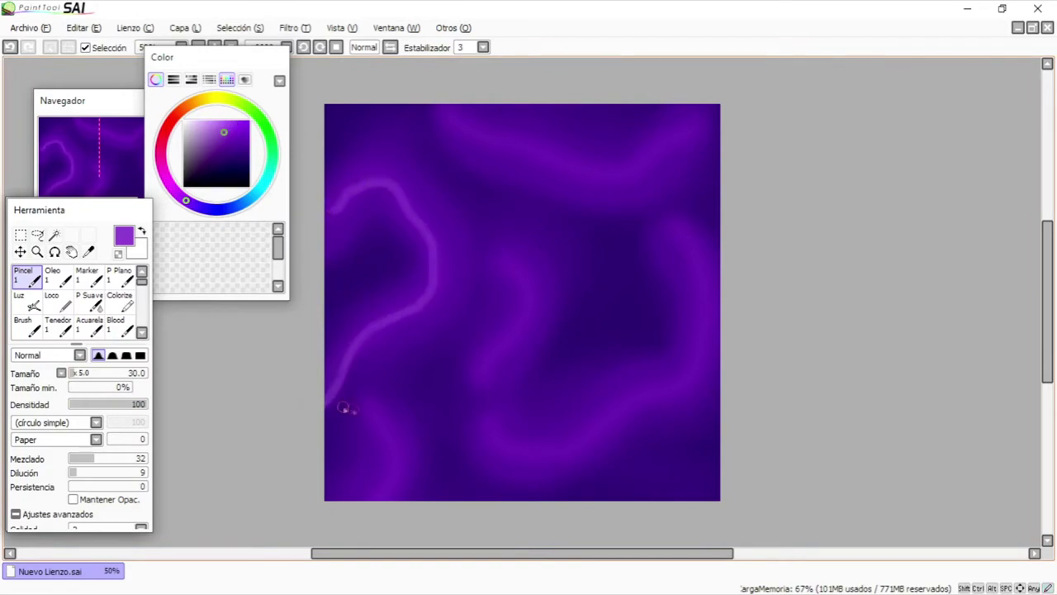
key("ctrl+z")
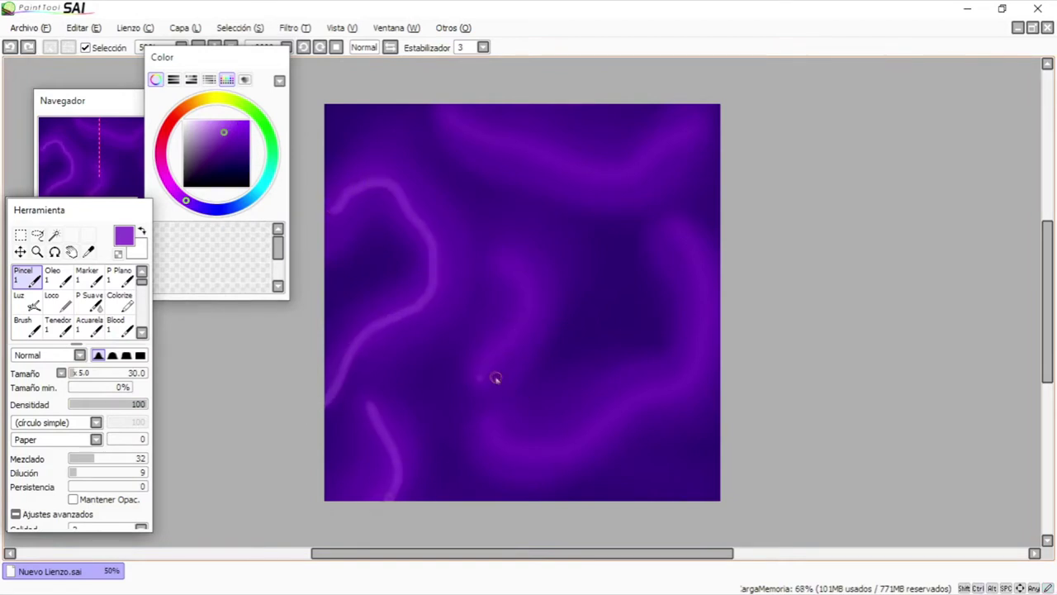
mouse_move(489, 423)
left_mouse_down()
mouse_move(521, 448)
mouse_move(612, 419)
mouse_move(693, 363)
mouse_move(692, 241)
left_mouse_up()
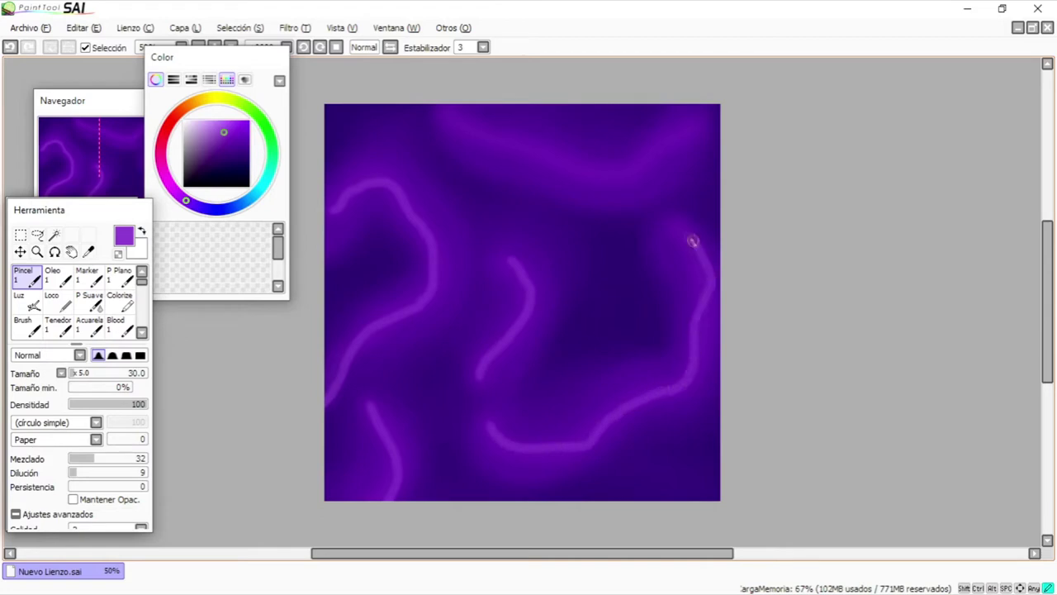
key("ctrl+z")
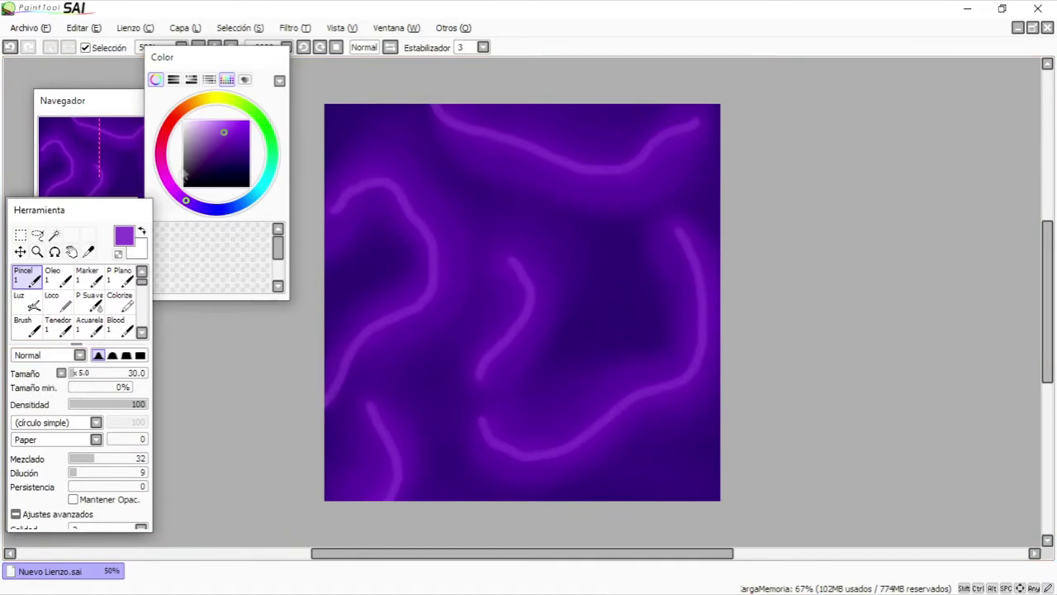
Step: Pick a pale lilac colour and switch the brush size multiplier to x1.0
left_click(218, 127)
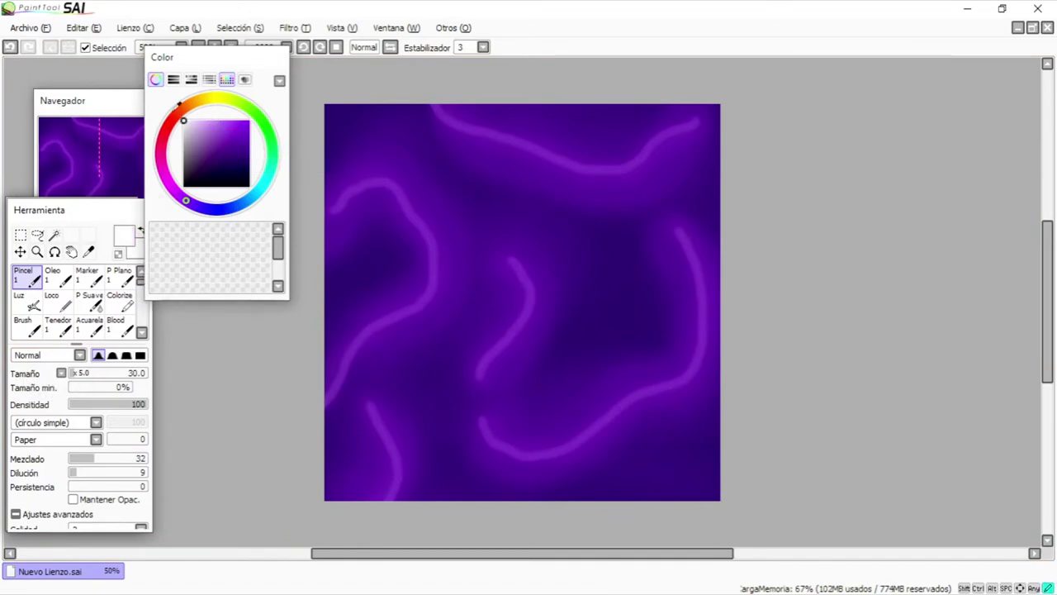
scroll(519, 377, "up", 4)
left_click_drag(1049, 339, 1048, 306)
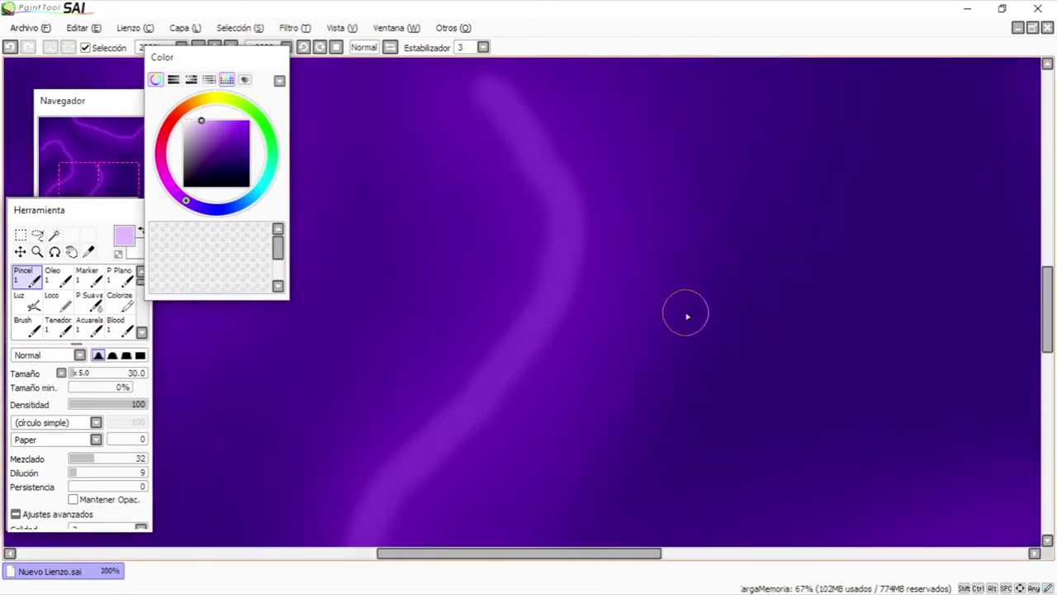
scroll(687, 314, "down", 1)
left_click(81, 377)
left_click(89, 375)
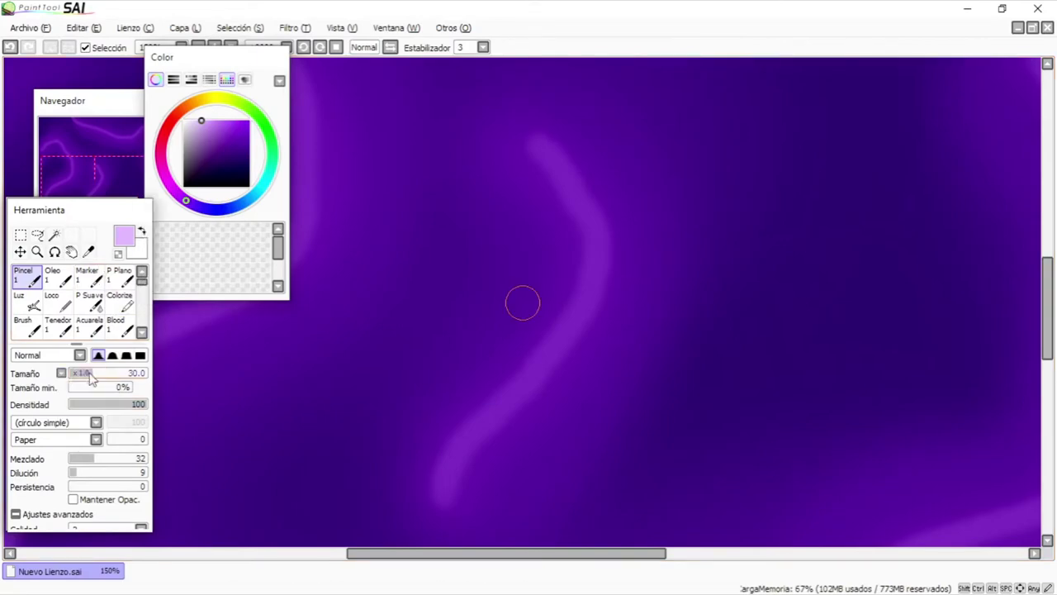
mouse_move(481, 435)
left_mouse_down()
mouse_move(586, 287)
mouse_move(545, 155)
left_mouse_up()
scroll(734, 385, "up", 3)
scroll(661, 384, "down", 6)
scroll(624, 382, "up", 2)
key("ctrl+z")
left_click_drag(1047, 347, 1047, 331)
mouse_move(513, 554)
left_mouse_down()
mouse_move(541, 554)
mouse_move(547, 568)
mouse_move(520, 567)
left_mouse_up()
scroll(455, 380, "up", 1)
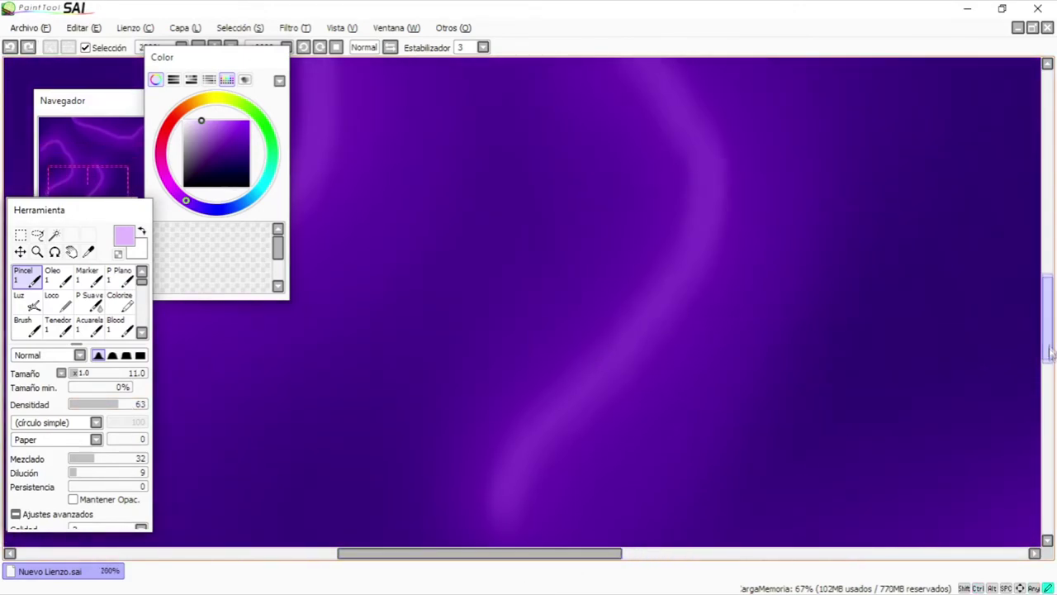
mouse_move(508, 527)
left_mouse_down()
mouse_move(515, 488)
mouse_move(613, 383)
mouse_move(686, 255)
mouse_move(651, 85)
left_mouse_up()
scroll(646, 508, "down", 4)
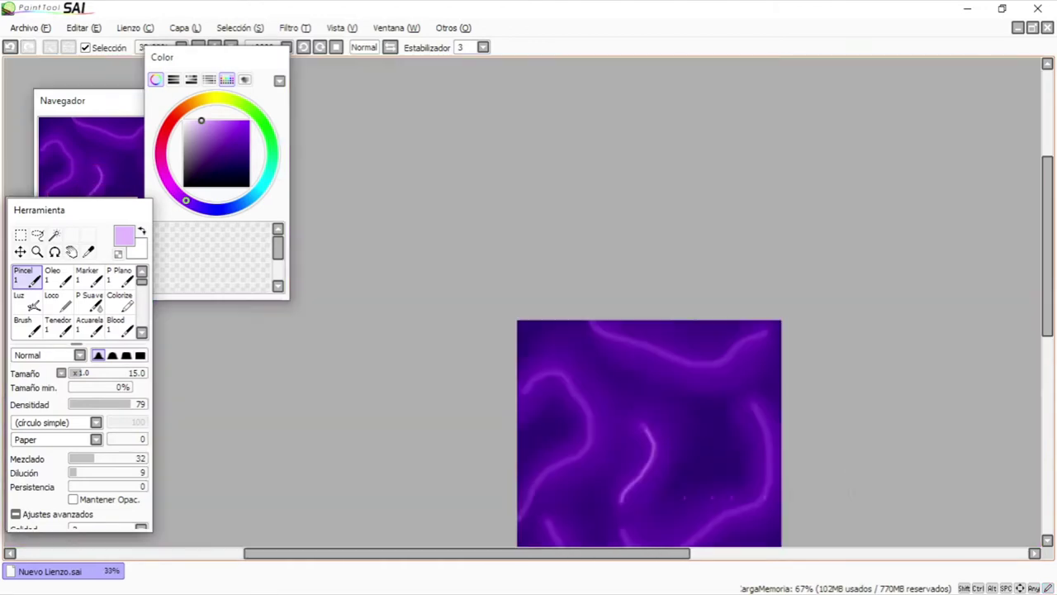
scroll(755, 457, "up", 5)
left_click_drag(685, 554, 495, 583)
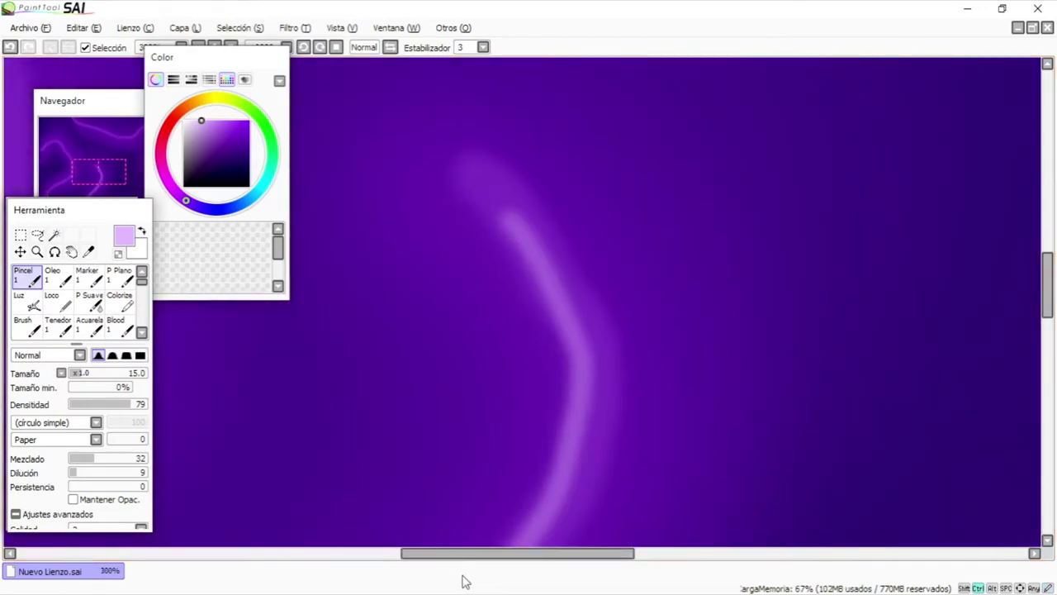
key("ctrl+z")
left_click_drag(136, 405, 162, 412)
mouse_move(476, 166)
left_mouse_down()
mouse_move(592, 426)
mouse_move(543, 533)
left_mouse_up()
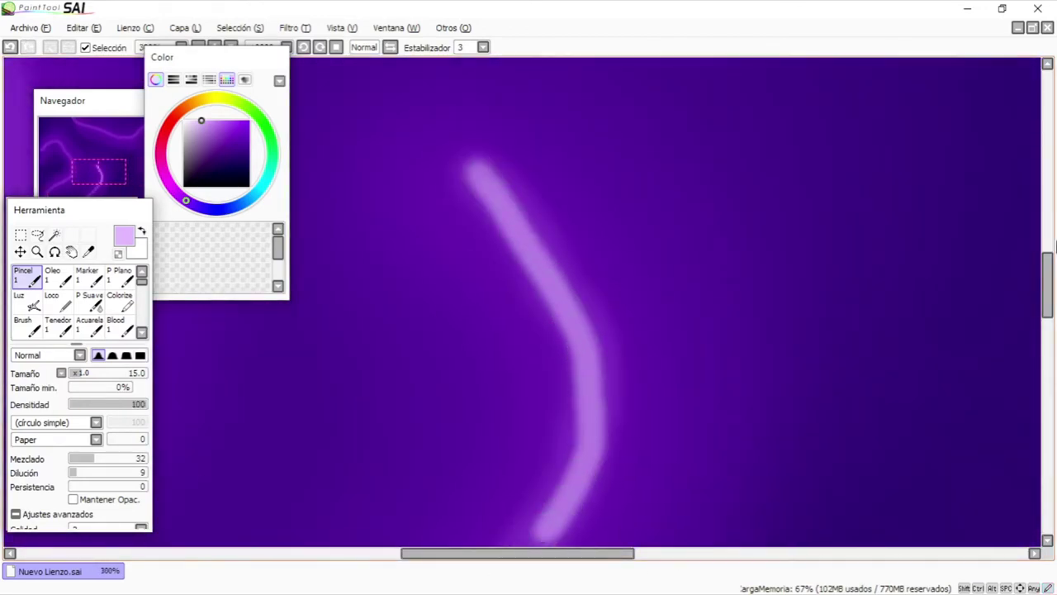
scroll(541, 132, "down", 5)
mouse_move(545, 124)
left_mouse_down()
mouse_move(479, 211)
mouse_move(347, 343)
mouse_move(277, 471)
left_mouse_up()
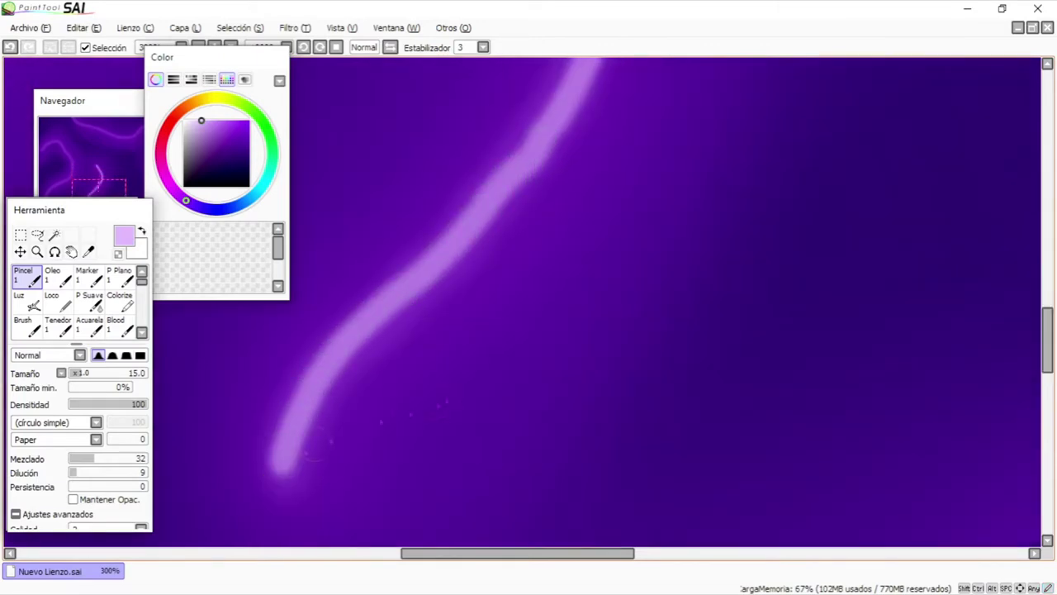
scroll(637, 307, "down", 5)
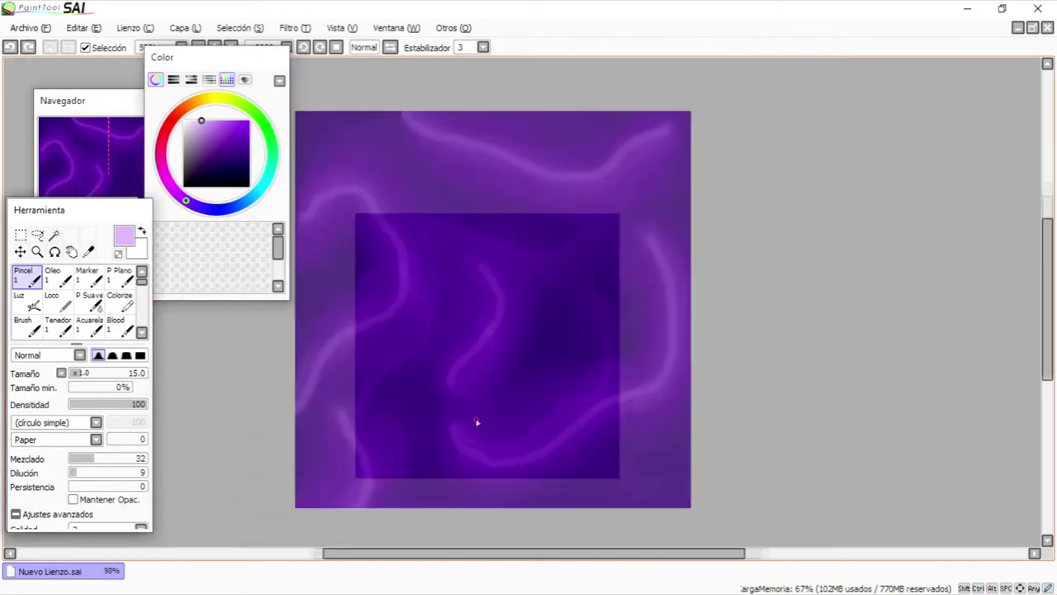
Step: Paint pale lilac lines over the short central curve and the left loop with a size 15 brush
scroll(477, 422, "up", 5)
scroll(630, 310, "down", 1)
left_click_drag(1048, 379, 1048, 331)
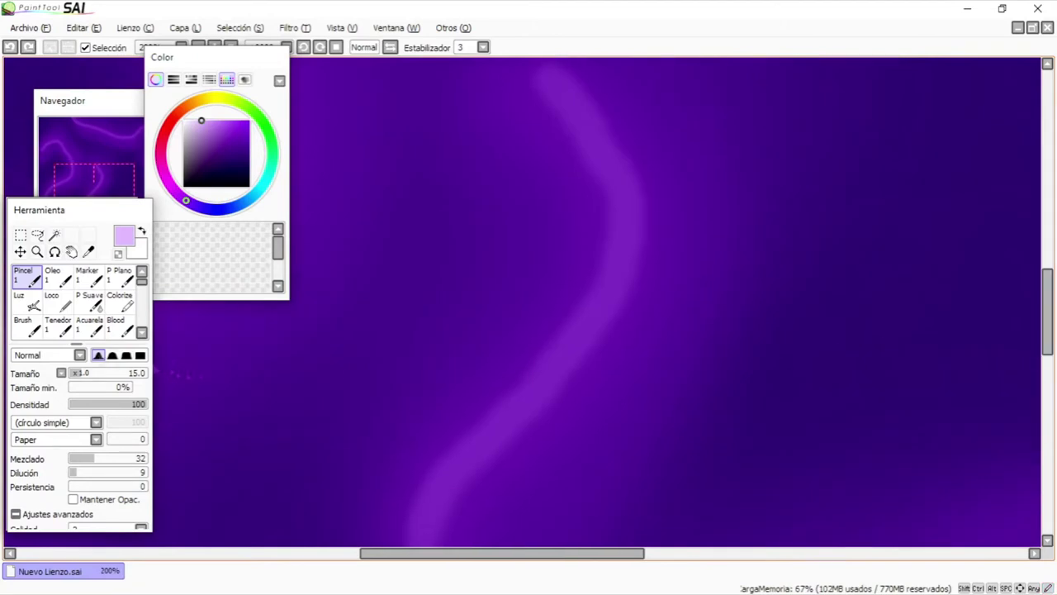
mouse_move(541, 74)
left_mouse_down()
mouse_move(609, 173)
mouse_move(624, 251)
mouse_move(525, 402)
mouse_move(434, 483)
mouse_move(454, 535)
left_mouse_up()
scroll(669, 323, "down", 3)
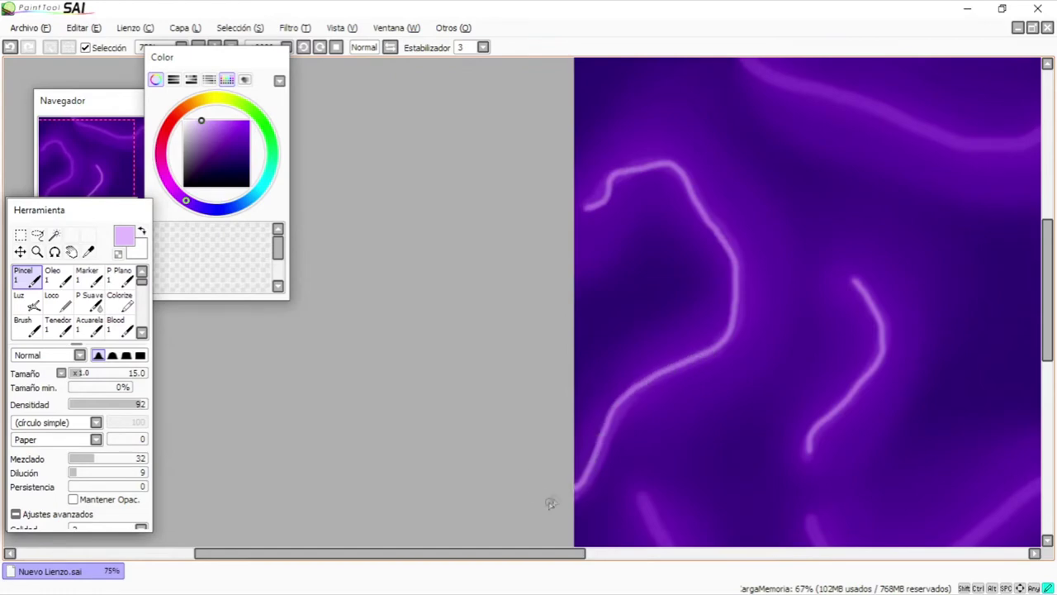
Step: Trace the lower-left curve, the long right curve and the upper curve in pale lilac at size 15
scroll(826, 351, "down", 2)
left_click_drag(433, 556, 584, 565)
scroll(554, 479, "up", 2)
left_click_drag(502, 557, 458, 556)
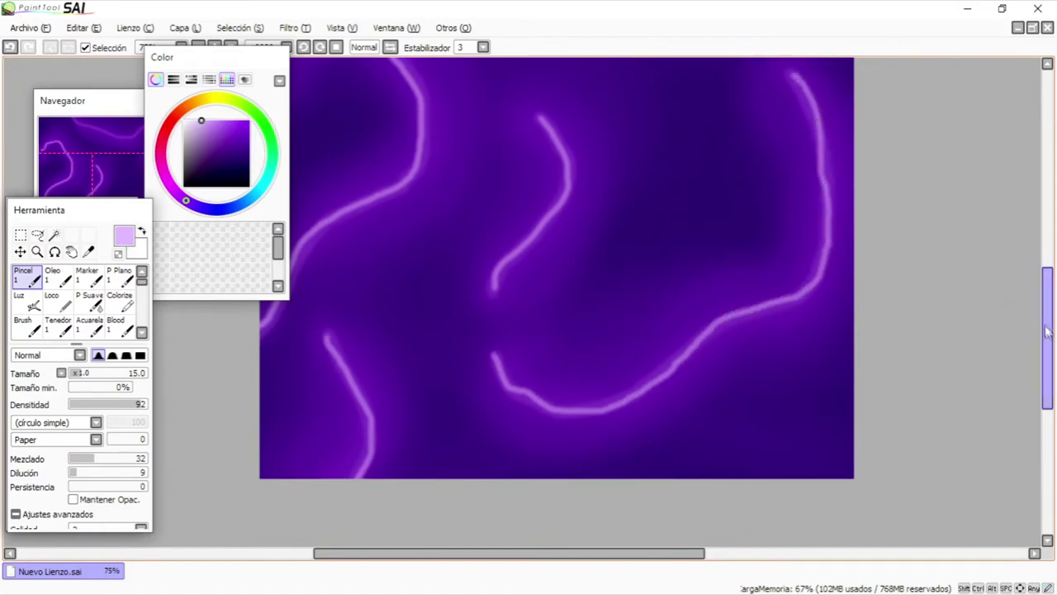
left_click_drag(1045, 328, 1042, 224)
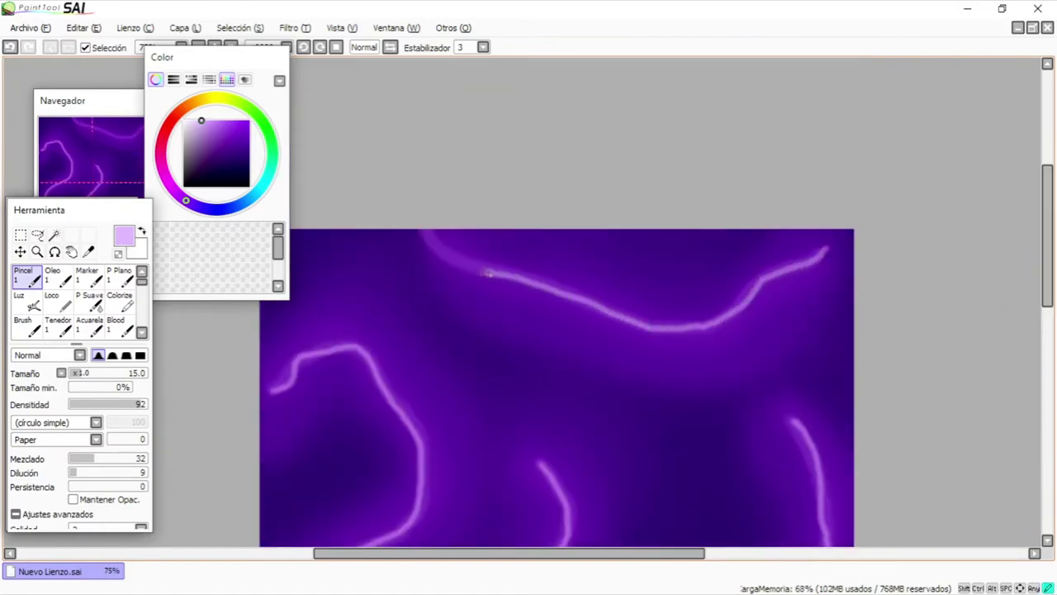
scroll(731, 469, "down", 2)
left_click_drag(1048, 281, 1048, 379)
left_click_drag(529, 553, 599, 552)
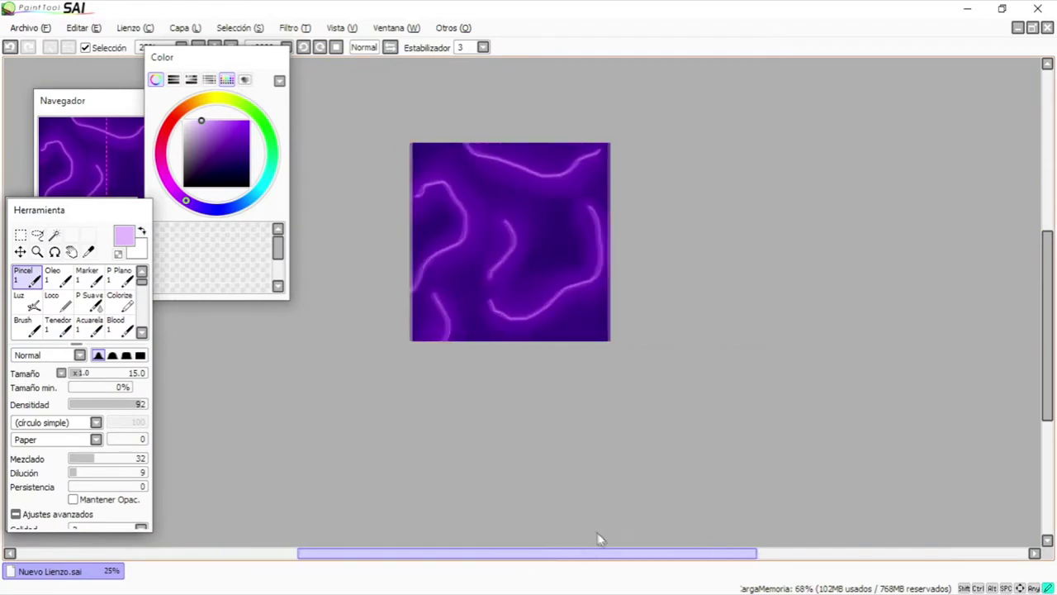
Step: Set the brush to white at size 4 and try a jagged line down the right curve
scroll(552, 343, "up", 3)
left_click_drag(1048, 364, 1048, 249)
scroll(552, 335, "up", 2)
left_click_drag(570, 553, 656, 554)
left_click_drag(1047, 246, 663, 258)
scroll(658, 256, "up", 1)
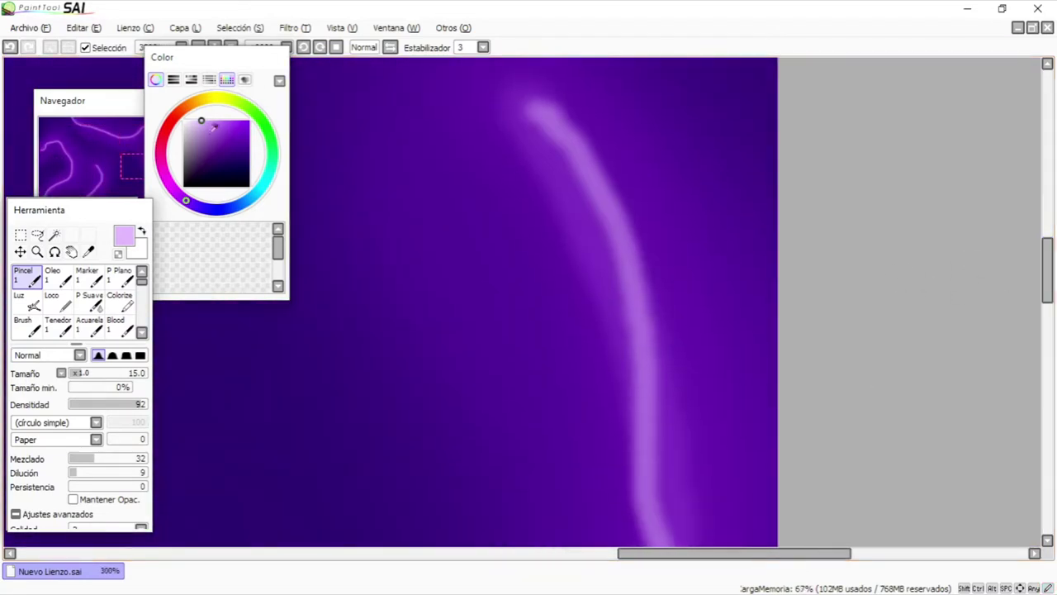
left_click(74, 376)
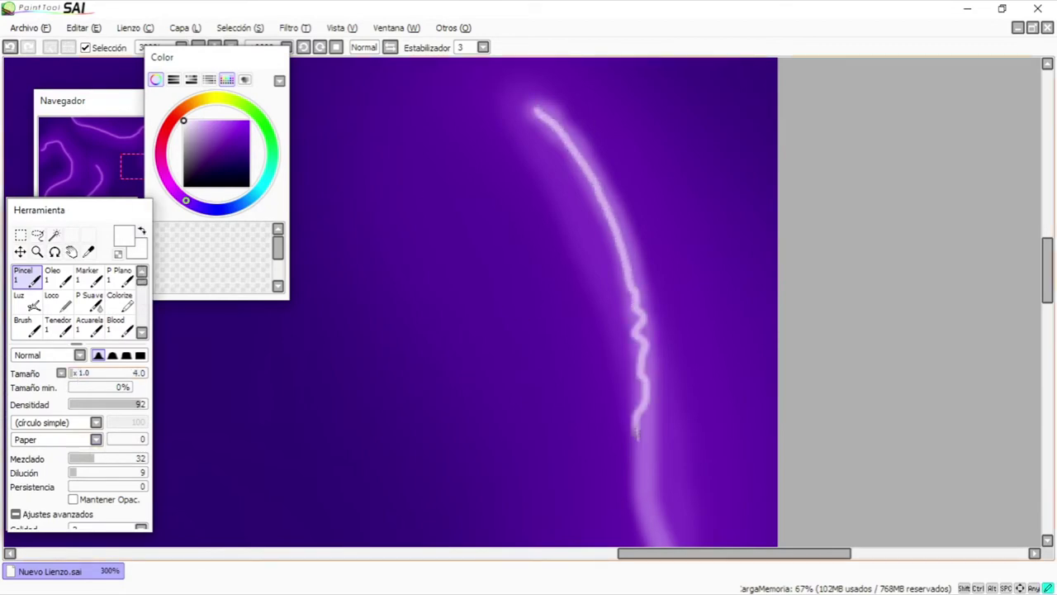
scroll(953, 351, "down", 5)
scroll(953, 350, "up", 4)
key("ctrl+z")
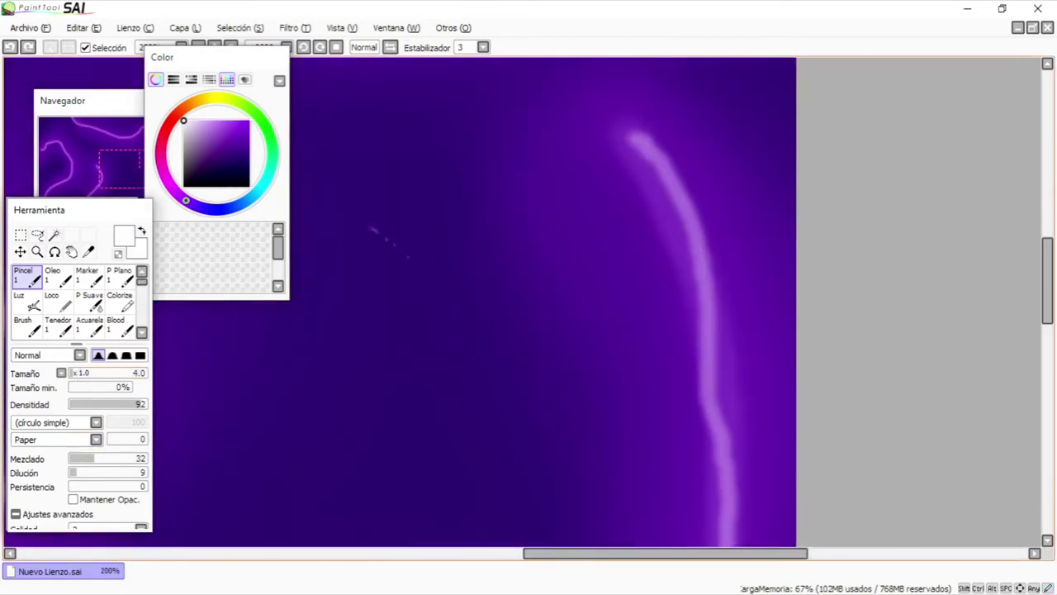
Step: Raise the density to 100 and draw a jagged white line down the upper part of the right curve
scroll(564, 205, "down", 2)
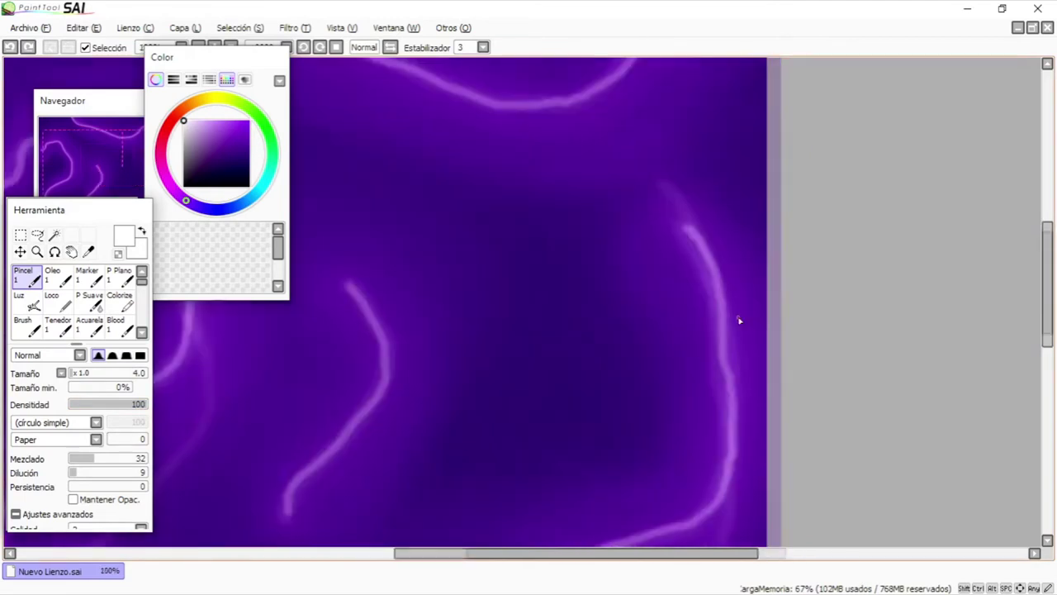
scroll(564, 206, "up", 4)
mouse_move(561, 151)
left_mouse_down()
mouse_move(655, 258)
mouse_move(710, 396)
mouse_move(736, 520)
left_mouse_up()
left_click_drag(1049, 258, 1049, 294)
mouse_move(732, 103)
left_mouse_down()
mouse_move(748, 366)
mouse_move(788, 521)
left_mouse_up()
scroll(787, 520, "down", 3)
mouse_move(777, 71)
left_mouse_down()
mouse_move(792, 322)
mouse_move(777, 486)
left_mouse_up()
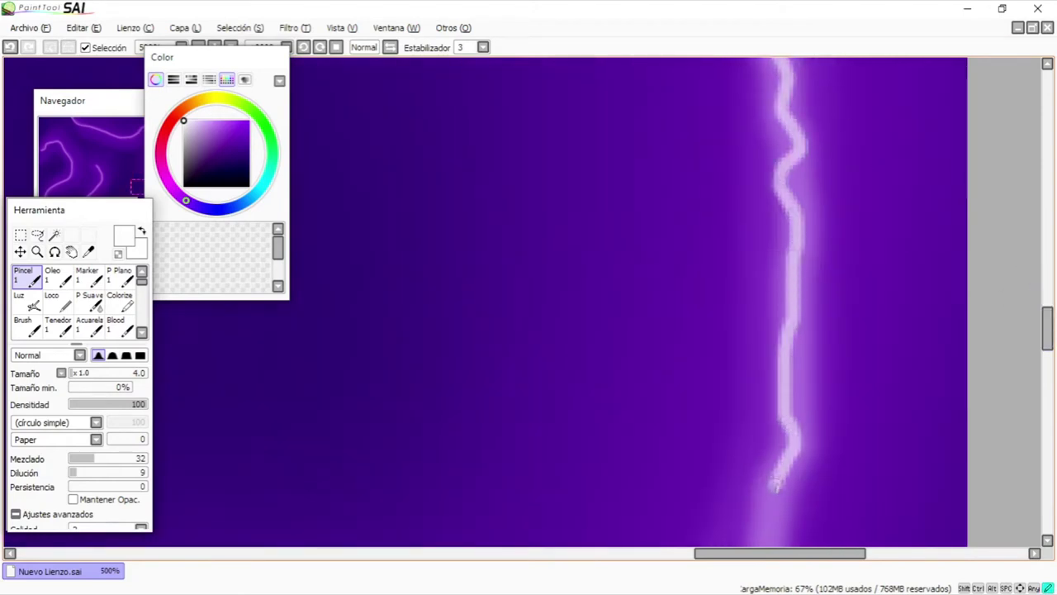
Step: Continue the jagged white line around the right curve's lower bend and along its bottom stretch
scroll(772, 502, "down", 5)
mouse_move(773, 79)
left_mouse_down()
mouse_move(718, 249)
mouse_move(592, 368)
mouse_move(497, 381)
mouse_move(189, 473)
left_mouse_up()
left_click_drag(770, 554, 667, 553)
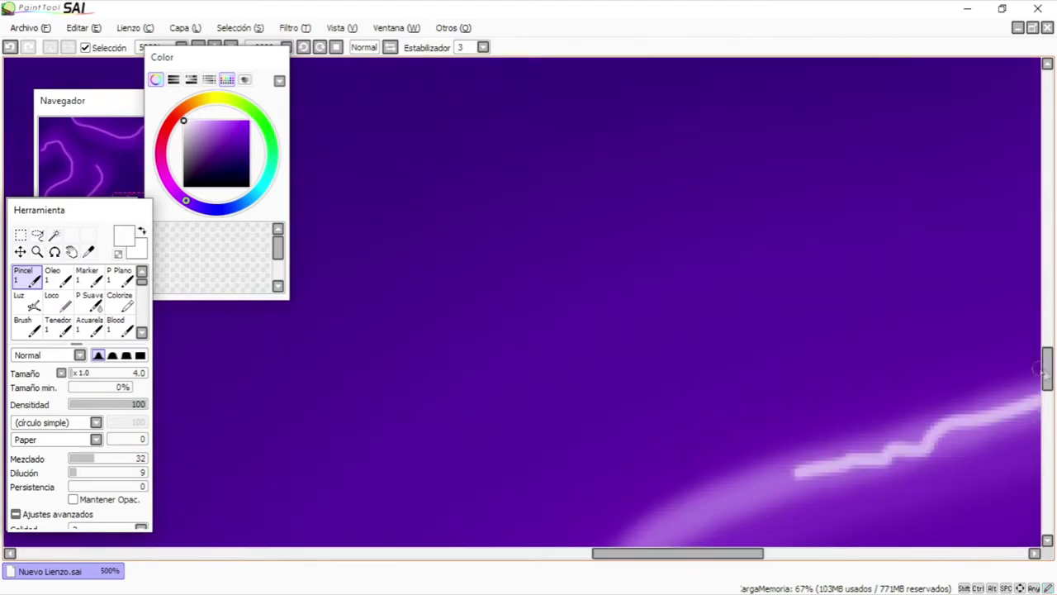
left_click_drag(1049, 374, 1052, 409)
mouse_move(801, 92)
left_mouse_down()
mouse_move(577, 246)
mouse_move(439, 401)
mouse_move(307, 521)
left_mouse_up()
left_click_drag(702, 555, 613, 554)
left_click_drag(1048, 405, 1048, 437)
Step: Extend the jagged white line up to the end of the curve's hook and finish it with a thin size 1 tip
mouse_move(840, 182)
left_mouse_down()
mouse_move(649, 281)
mouse_move(634, 320)
mouse_move(826, 195)
mouse_move(629, 316)
mouse_move(477, 389)
mouse_move(247, 417)
left_mouse_up()
key("ctrl+z")
left_click_drag(529, 554, 404, 554)
mouse_move(818, 413)
left_mouse_down()
mouse_move(711, 316)
mouse_move(574, 271)
mouse_move(511, 190)
mouse_move(470, 72)
left_mouse_up()
left_click_drag(1048, 435, 1048, 411)
left_click_drag(474, 332, 445, 284)
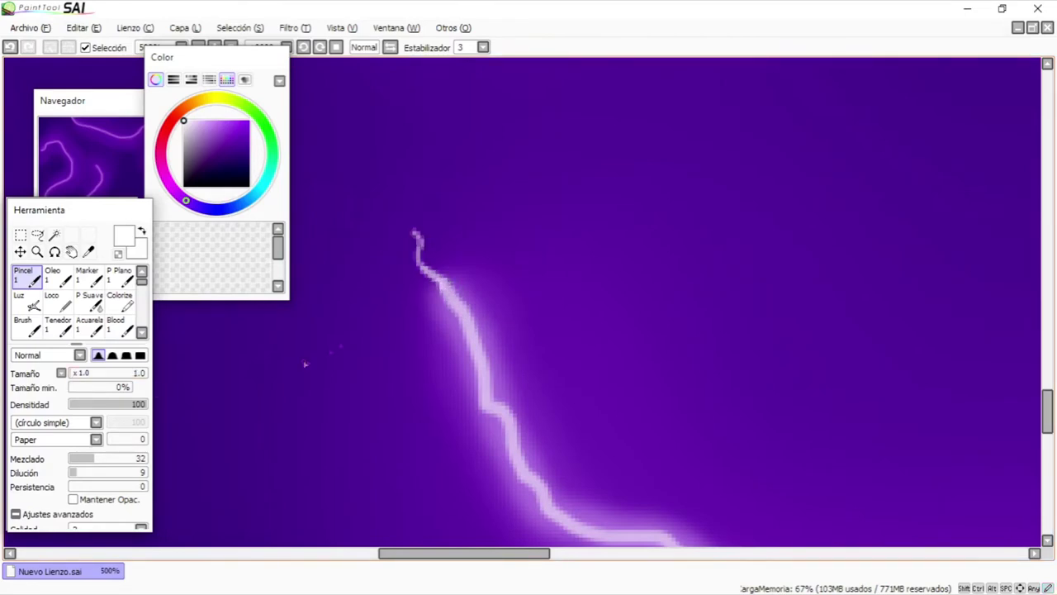
Step: Set the brush size to 0.5 with the x0.1 multiplier and add fine white branches near the bolt's tip
left_click_drag(500, 553, 487, 554)
left_click(62, 373)
left_click(74, 373)
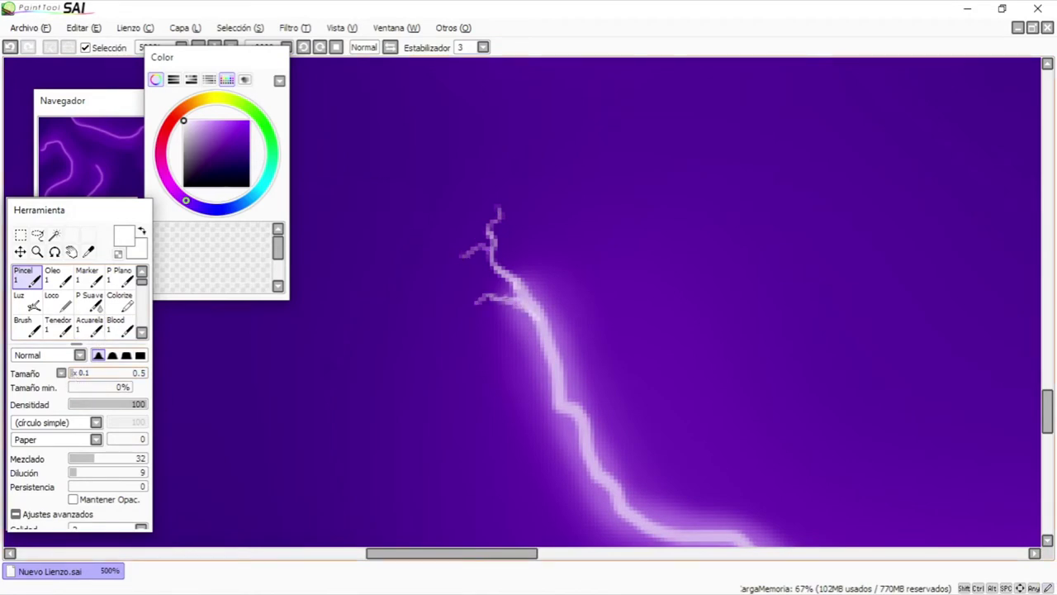
Step: Move the Navigator window up to reveal its full canvas preview
left_click_drag(115, 100, 93, 57)
scroll(484, 413, "up", 4)
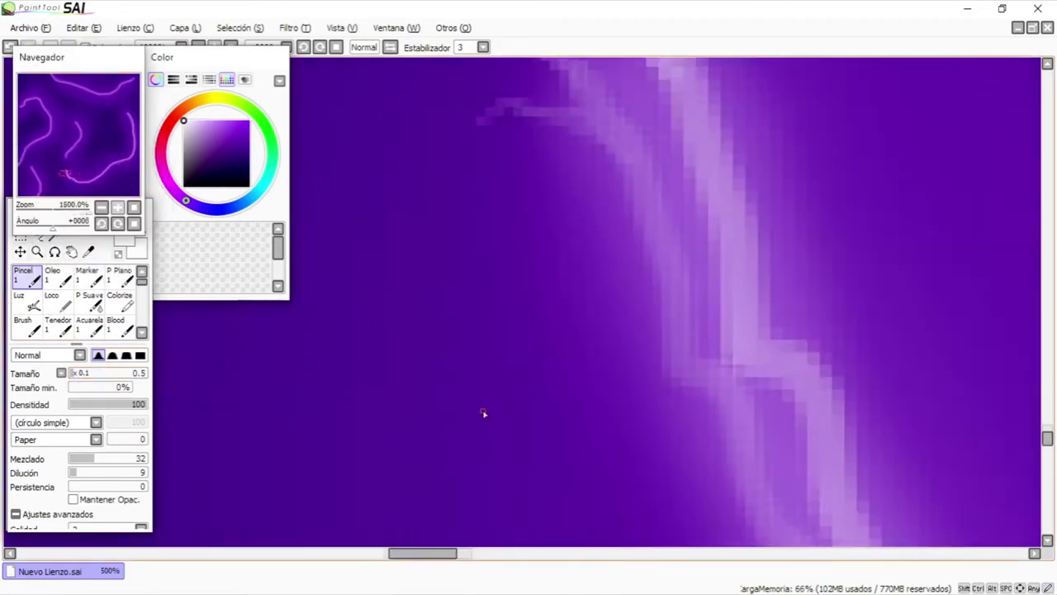
scroll(599, 420, "down", 10)
scroll(363, 529, "up", 3)
Step: Set the brush size to 3 with the x1.0 multiplier and trace a jagged white line down the short lower-left curve to the canvas edge
left_click(62, 373)
left_click(72, 403)
scroll(566, 266, "down", 4)
scroll(582, 264, "up", 7)
mouse_move(1049, 416)
left_mouse_down()
mouse_move(1049, 382)
mouse_move(1049, 406)
left_mouse_up()
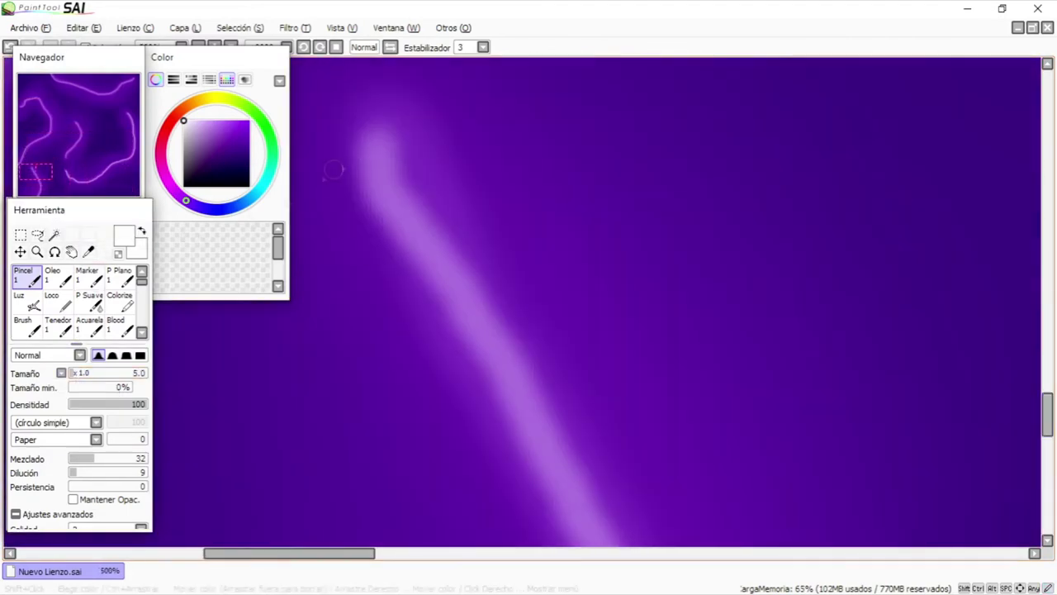
left_click(73, 373)
mouse_move(377, 136)
left_mouse_down()
mouse_move(380, 168)
mouse_move(582, 516)
mouse_move(579, 78)
mouse_move(686, 283)
mouse_move(675, 471)
left_mouse_up()
left_click_drag(1048, 453, 1047, 491)
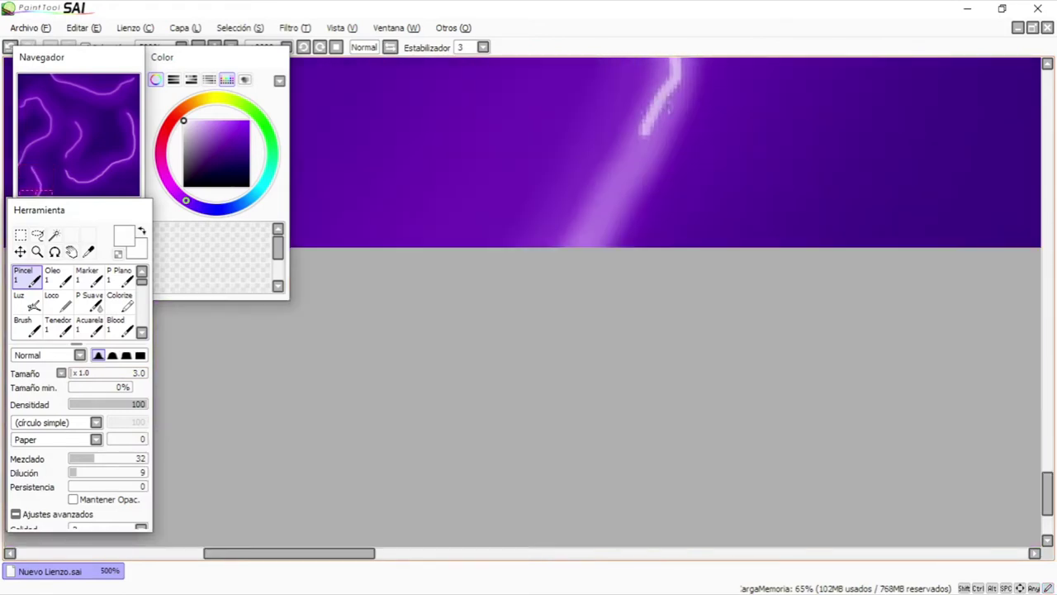
mouse_move(649, 126)
left_mouse_down()
mouse_move(614, 207)
mouse_move(577, 251)
left_mouse_up()
Step: Draw a jagged white line up the lower part of the long left curve, starting at the canvas's left edge
left_click_drag(1047, 500, 1048, 347)
left_click_drag(359, 554, 308, 555)
left_click_drag(1048, 334, 1048, 378)
mouse_move(231, 494)
left_mouse_down()
mouse_move(332, 337)
mouse_move(420, 145)
left_mouse_up()
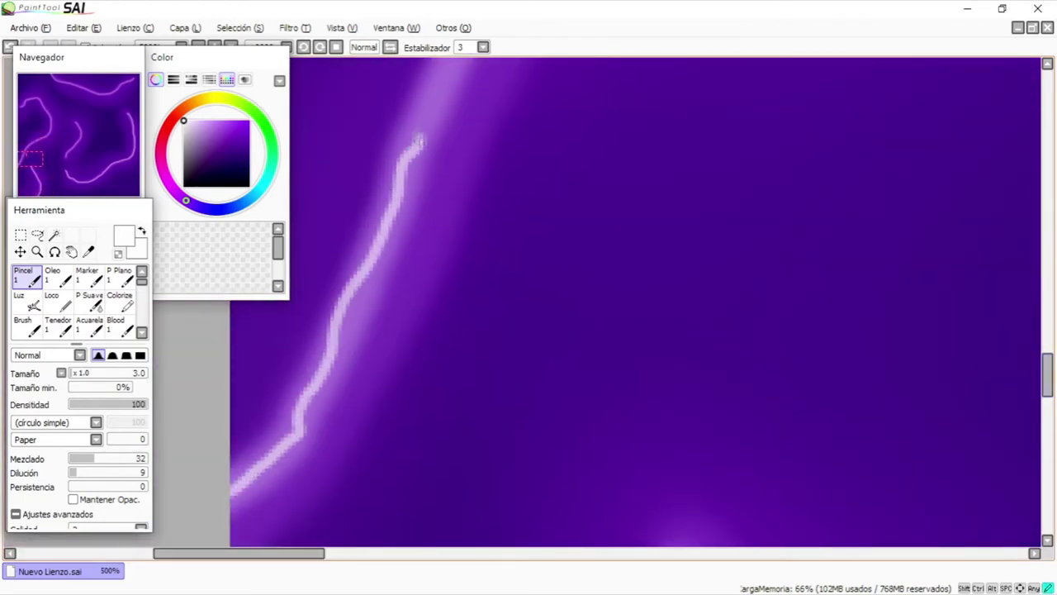
scroll(454, 83, "up", 5)
mouse_move(456, 455)
left_mouse_down()
mouse_move(550, 277)
mouse_move(768, 125)
mouse_move(876, 83)
left_mouse_up()
Step: Continue the jagged white line around the long left curve's outer bend and up its right side
left_click_drag(1049, 339, 1048, 317)
left_click_drag(244, 554, 323, 555)
mouse_move(389, 317)
left_mouse_down()
mouse_move(754, 123)
mouse_move(792, 76)
left_mouse_up()
scroll(791, 91, "up", 5)
mouse_move(790, 502)
left_mouse_down()
mouse_move(834, 221)
mouse_move(826, 78)
left_mouse_up()
scroll(826, 91, "up", 5)
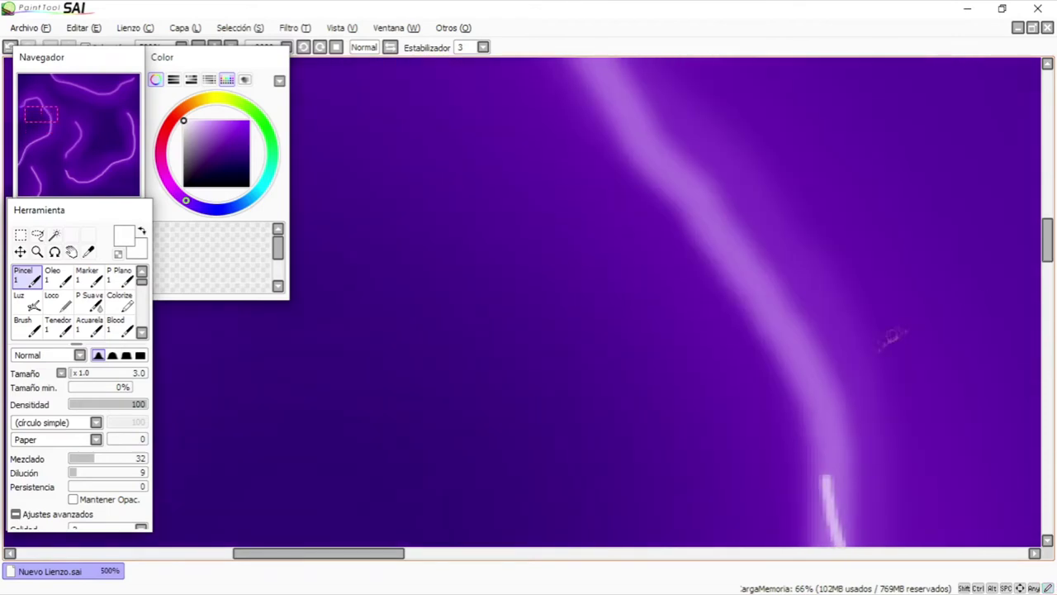
left_click_drag(822, 399, 607, 66)
Step: Extend the jagged white line over the left curve's crest and down to the end of its hook
scroll(607, 70, "up", 5)
mouse_move(602, 444)
left_mouse_down()
mouse_move(453, 175)
mouse_move(378, 137)
mouse_move(304, 140)
left_mouse_up()
left_click_drag(306, 562, 225, 562)
mouse_move(791, 137)
left_mouse_down()
mouse_move(578, 176)
mouse_move(475, 243)
mouse_move(432, 390)
mouse_move(299, 440)
left_mouse_up()
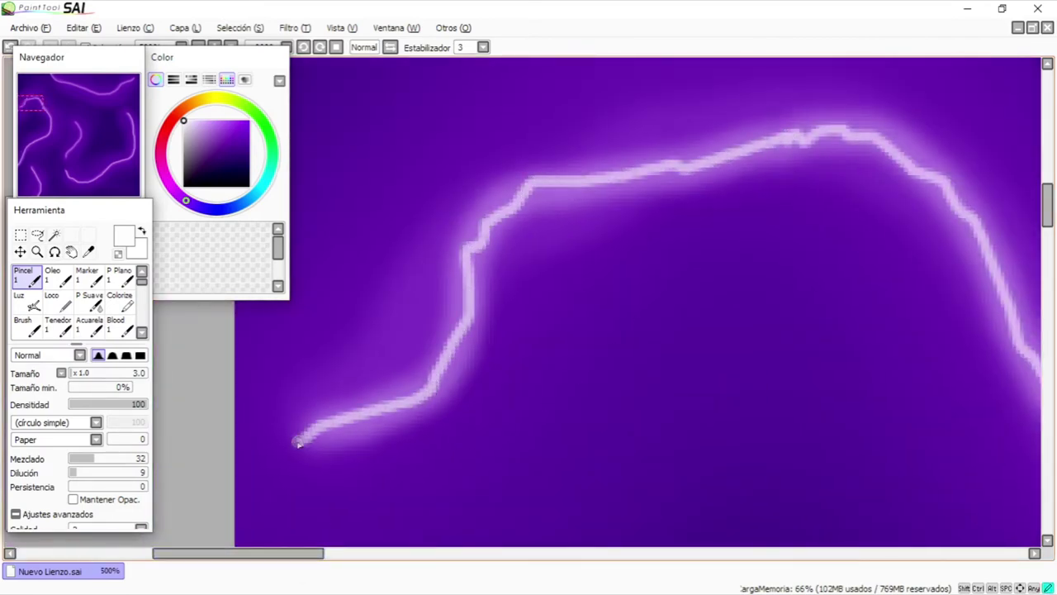
Step: Draw a jagged white line along the lower half of the short middle curve, starting from its lower end
scroll(673, 418, "down", 8)
left_click_drag(441, 558, 570, 558)
mouse_move(1049, 241)
left_mouse_down()
mouse_move(1054, 339)
mouse_move(1055, 277)
mouse_move(1055, 286)
left_mouse_up()
left_click_drag(413, 561, 489, 565)
scroll(455, 334, "up", 4)
scroll(454, 333, "up", 2)
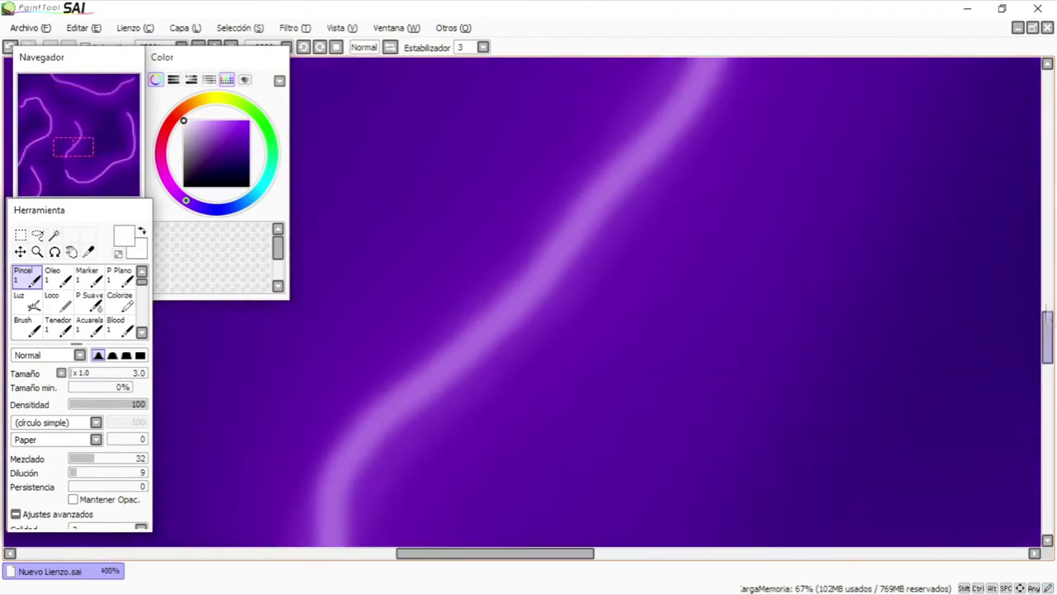
mouse_move(328, 451)
left_mouse_down()
mouse_move(353, 312)
mouse_move(507, 185)
left_mouse_up()
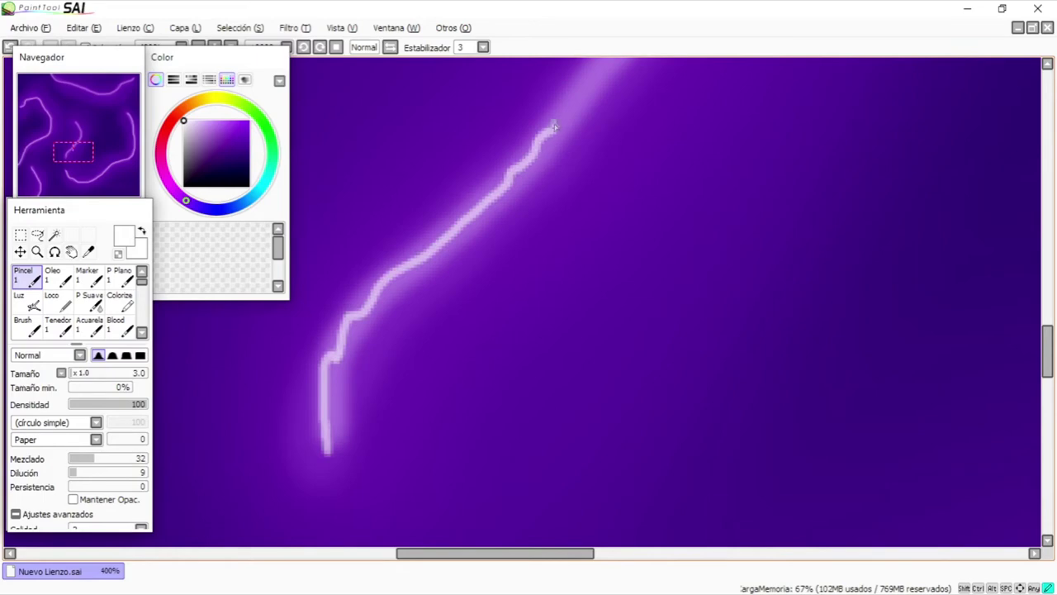
Step: Continue the jagged white line around the middle curve's bend up to its upper tip, redoing the unsatisfactory stroke
left_click_drag(1050, 351, 1049, 310)
mouse_move(607, 438)
left_mouse_down()
mouse_move(649, 389)
mouse_move(722, 254)
left_mouse_up()
key("ctrl+z")
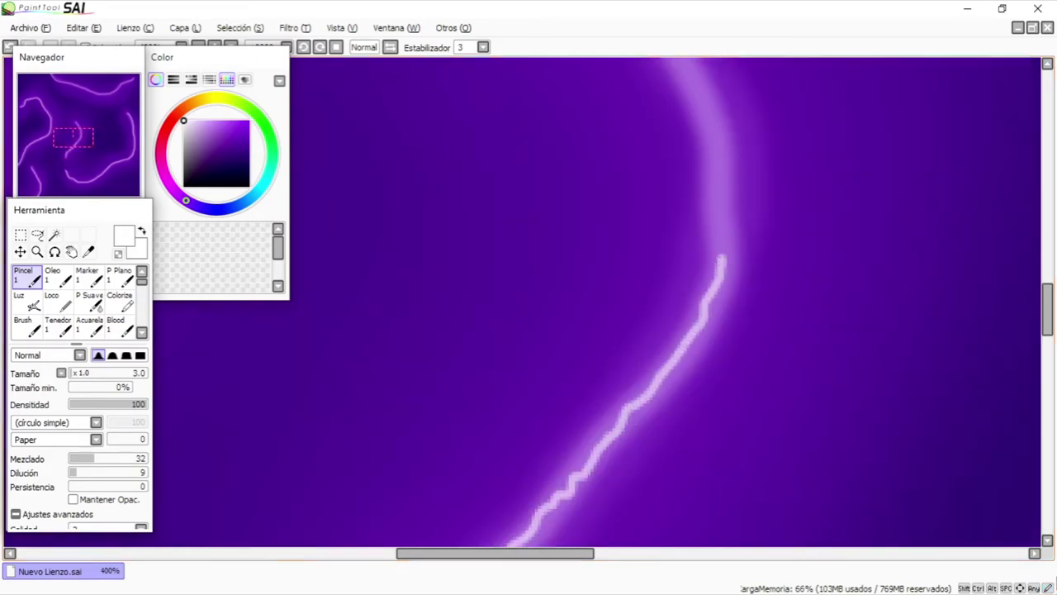
left_click_drag(717, 182, 687, 420)
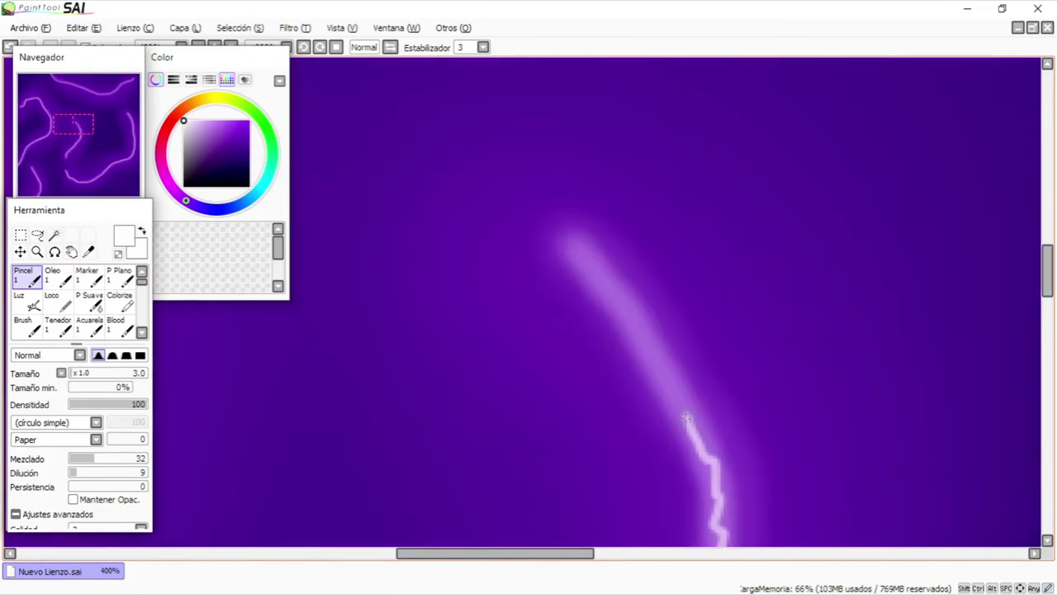
left_click_drag(631, 321, 567, 232)
Step: Draw a jagged white line down from the upper-right curve's end, undoing and redrawing it with finer zigzags
left_click_drag(567, 556, 689, 556)
left_click_drag(1051, 286, 1054, 188)
left_click_drag(677, 554, 799, 555)
left_click_drag(1046, 181, 1047, 164)
left_click_drag(853, 117, 727, 206)
mouse_move(617, 242)
left_mouse_down()
mouse_move(475, 332)
mouse_move(294, 483)
left_mouse_up()
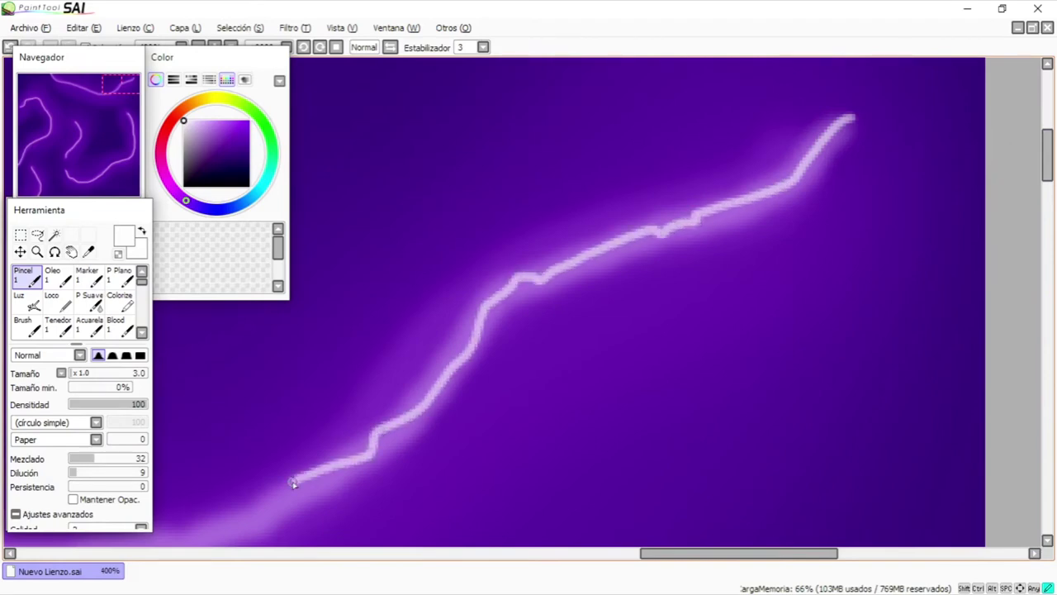
key("ctrl+z")
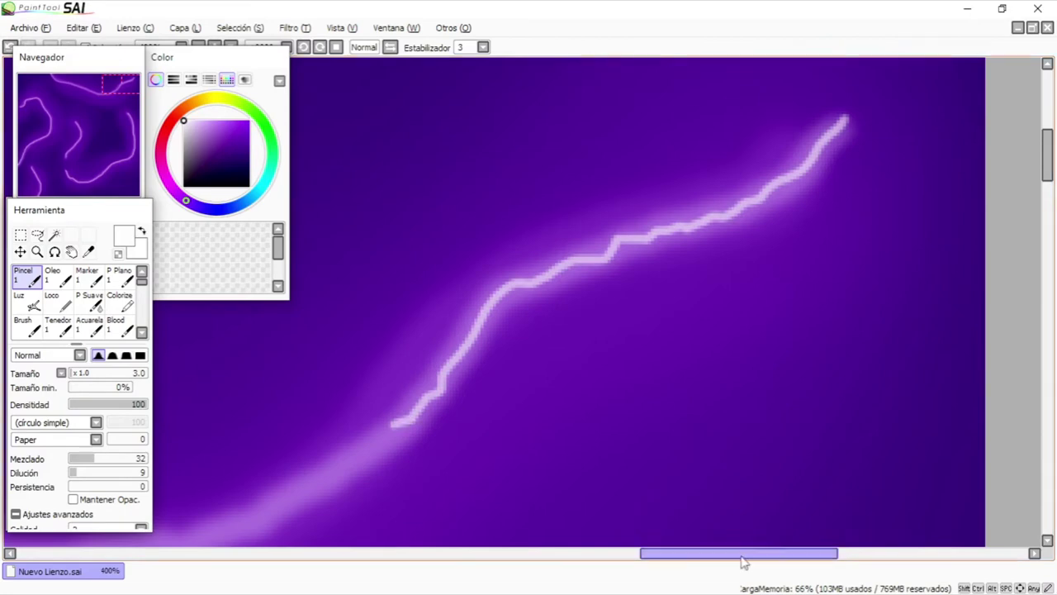
Step: Move the Color window aside and continue the jagged white line along the top curve's lower bend, undoing the stray stroke
left_click_drag(739, 555, 663, 555)
left_click_drag(1050, 171, 1050, 201)
left_click_drag(696, 555, 657, 555)
left_click_drag(276, 64, 175, 68)
mouse_move(991, 147)
left_mouse_down()
mouse_move(869, 242)
mouse_move(741, 278)
mouse_move(587, 293)
left_mouse_up()
mouse_move(490, 277)
left_mouse_down()
mouse_move(216, 167)
mouse_move(851, 393)
mouse_move(643, 339)
left_mouse_up()
key("ctrl+z")
Step: Extend the jagged white line along the top curve's left stretch up toward the canvas's top edge
mouse_move(851, 394)
left_mouse_down()
mouse_move(381, 231)
mouse_move(256, 213)
left_mouse_up()
left_click_drag(497, 554, 419, 555)
left_click_drag(1048, 175, 1048, 153)
mouse_move(618, 388)
left_mouse_down()
mouse_move(580, 390)
mouse_move(414, 303)
left_mouse_up()
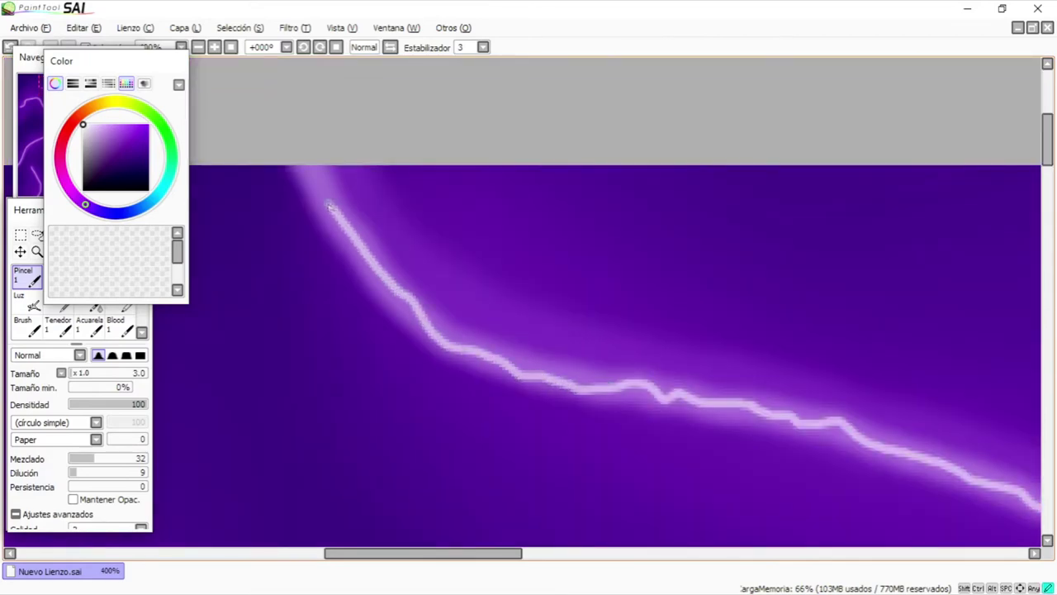
Step: Set the brush size to 0.5 with the x0.1 multiplier and add fine white branches at the lower-left bolt's upper tip
scroll(594, 463, "down", 7)
left_click_drag(1049, 281, 1049, 409)
scroll(764, 386, "up", 5)
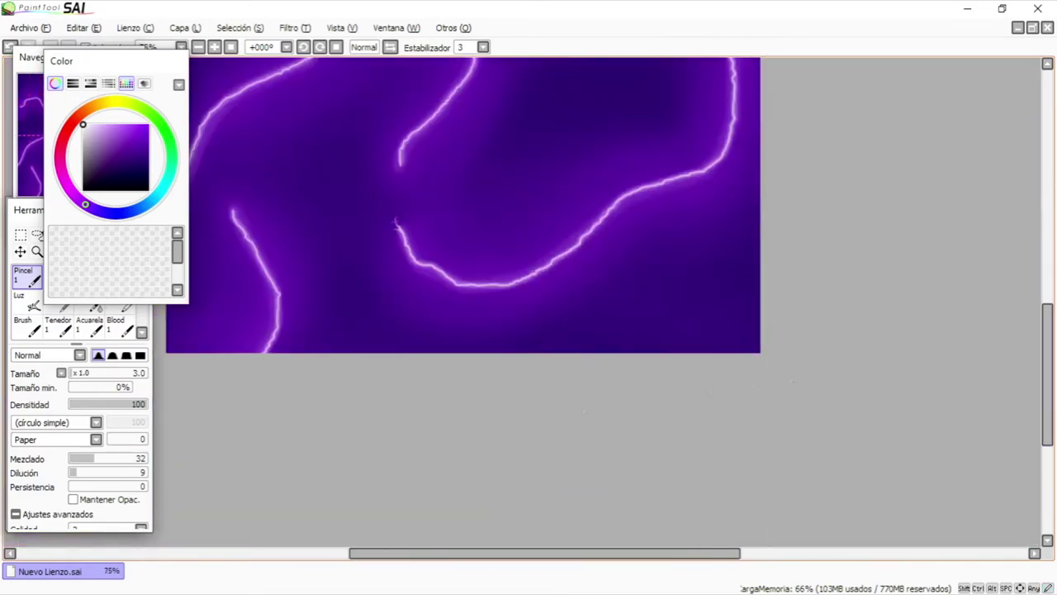
scroll(521, 383, "down", 1)
left_click_drag(512, 553, 436, 553)
left_click_drag(1047, 439, 1048, 392)
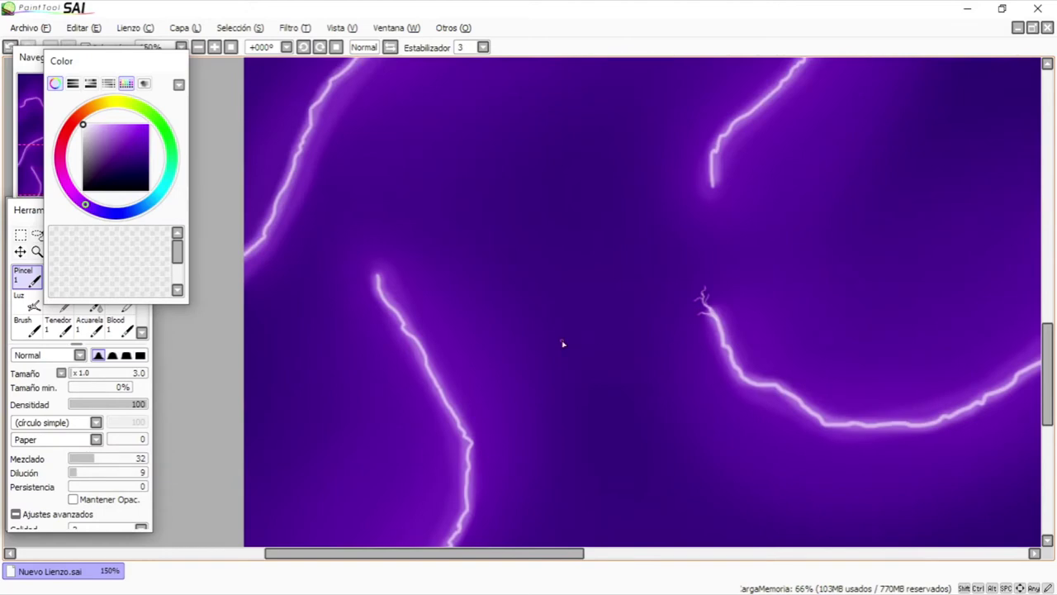
scroll(563, 343, "up", 5)
left_click(62, 372)
left_click(72, 378)
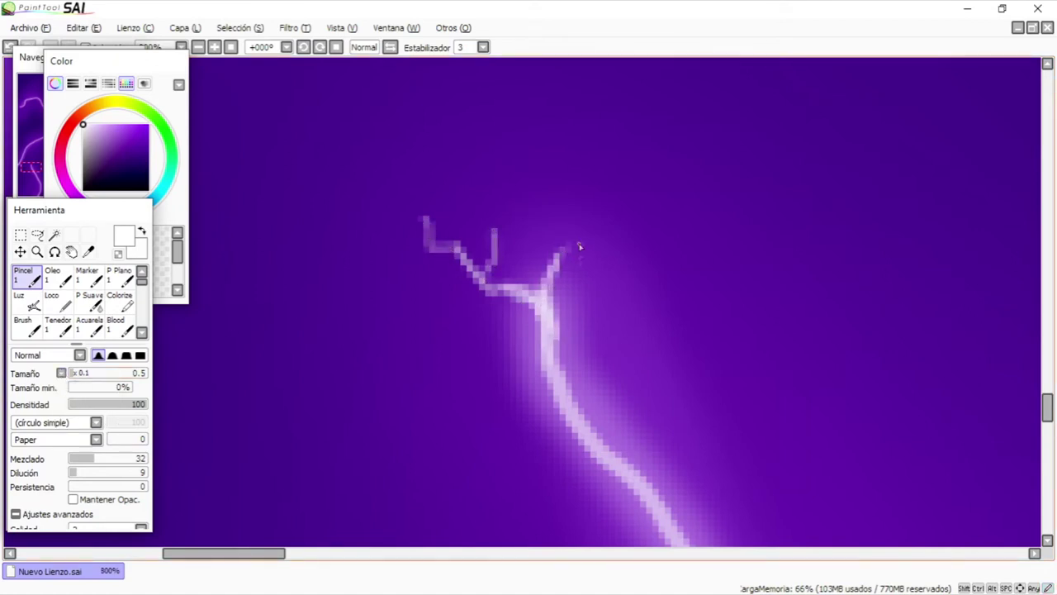
mouse_move(430, 332)
left_mouse_down()
mouse_move(549, 365)
mouse_move(494, 486)
left_mouse_up()
Step: Draw a thin forked branch extending downward from the middle bolt's lower tip
scroll(708, 403, "down", 4)
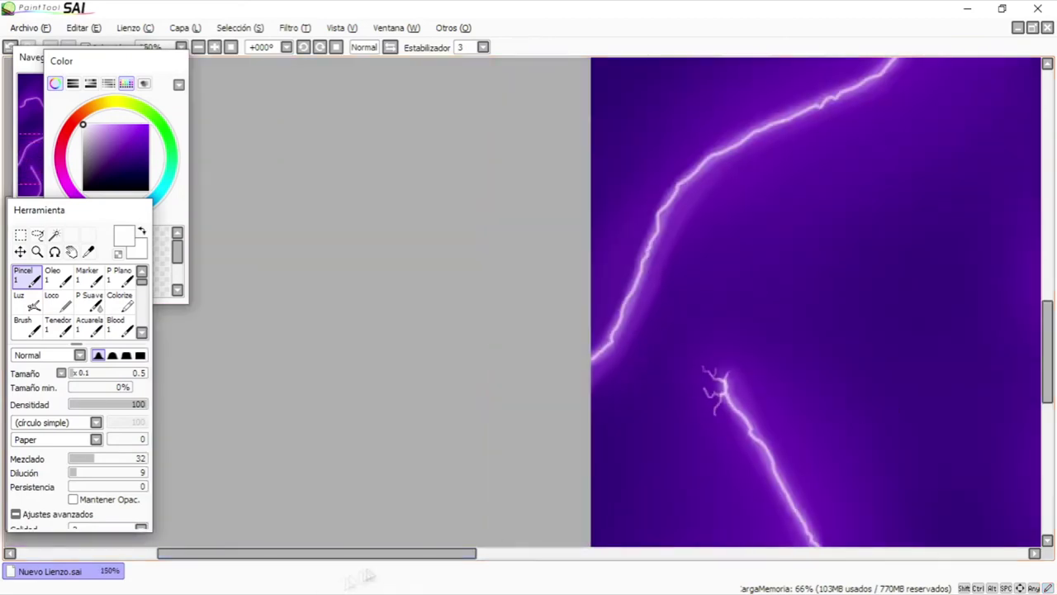
left_click_drag(456, 558, 541, 562)
scroll(498, 474, "down", 4)
scroll(547, 419, "up", 6)
scroll(464, 368, "up", 2)
mouse_move(456, 403)
left_mouse_down()
mouse_move(488, 445)
mouse_move(523, 543)
left_mouse_up()
left_click_drag(1047, 369, 1047, 393)
left_click_drag(505, 163, 470, 286)
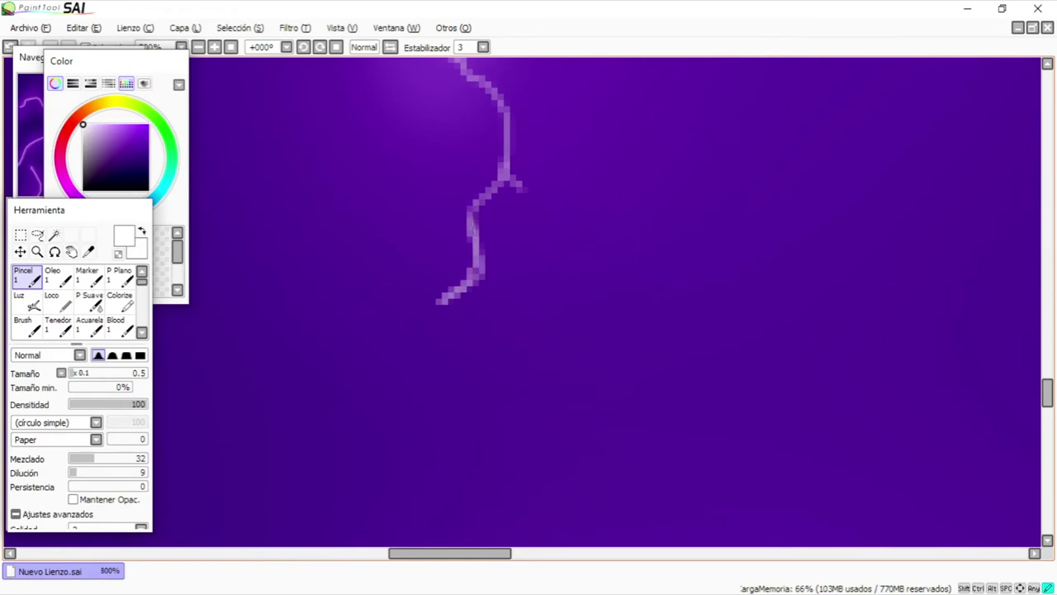
mouse_move(476, 238)
left_mouse_down()
mouse_move(510, 176)
mouse_move(503, 104)
left_mouse_up()
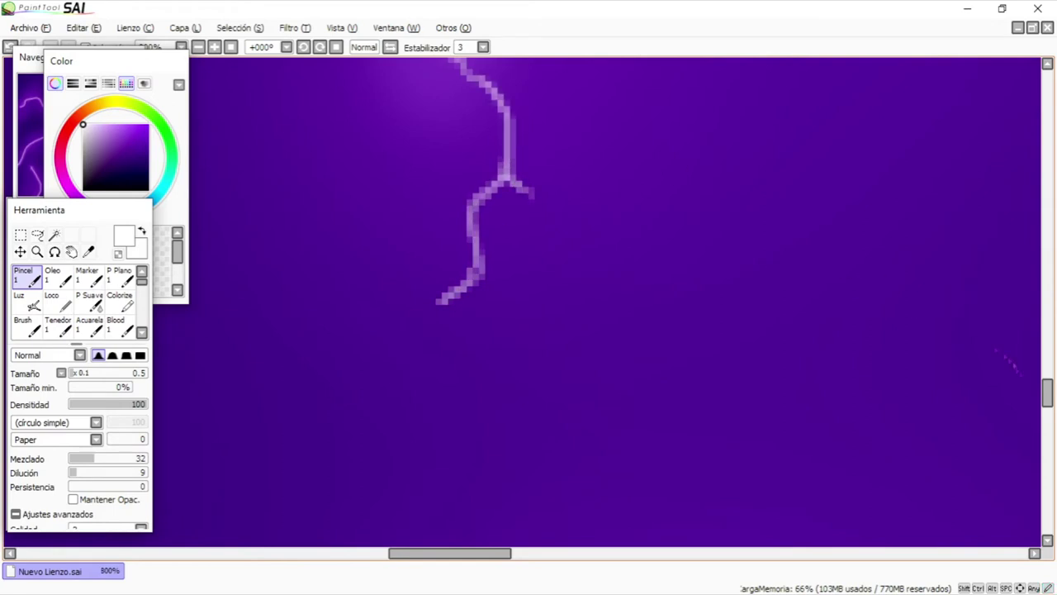
Step: Add fine side branches to the left and right of the middle bolt's lower end
scroll(994, 347, "up", 3)
mouse_move(450, 203)
left_mouse_down()
mouse_move(478, 263)
mouse_move(421, 308)
left_mouse_up()
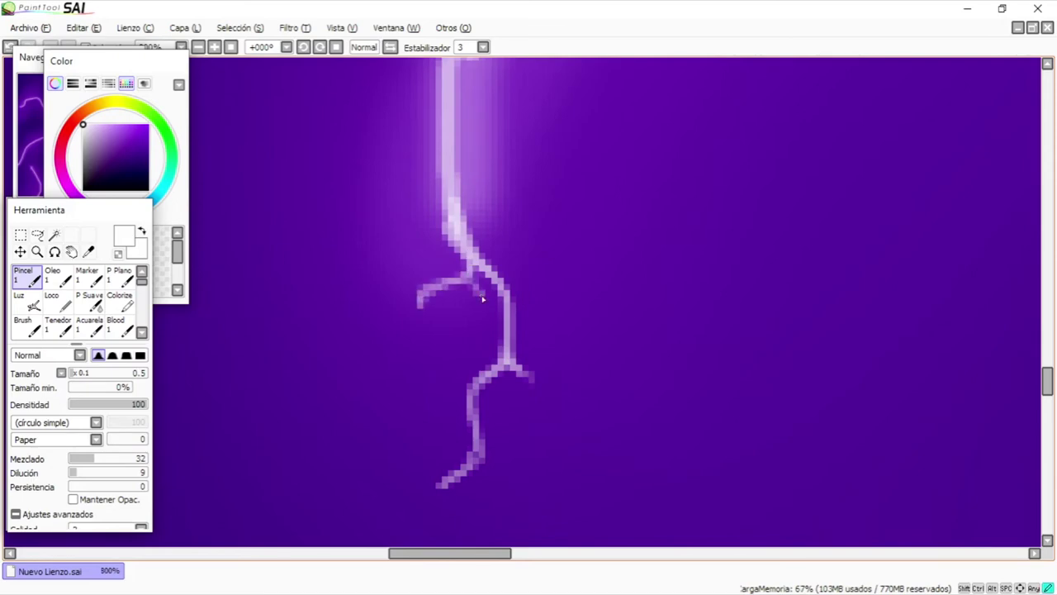
mouse_move(455, 123)
left_mouse_down()
mouse_move(502, 219)
mouse_move(557, 257)
mouse_move(498, 207)
mouse_move(540, 246)
mouse_move(567, 335)
left_mouse_up()
scroll(702, 349, "up", 1)
scroll(826, 353, "down", 7)
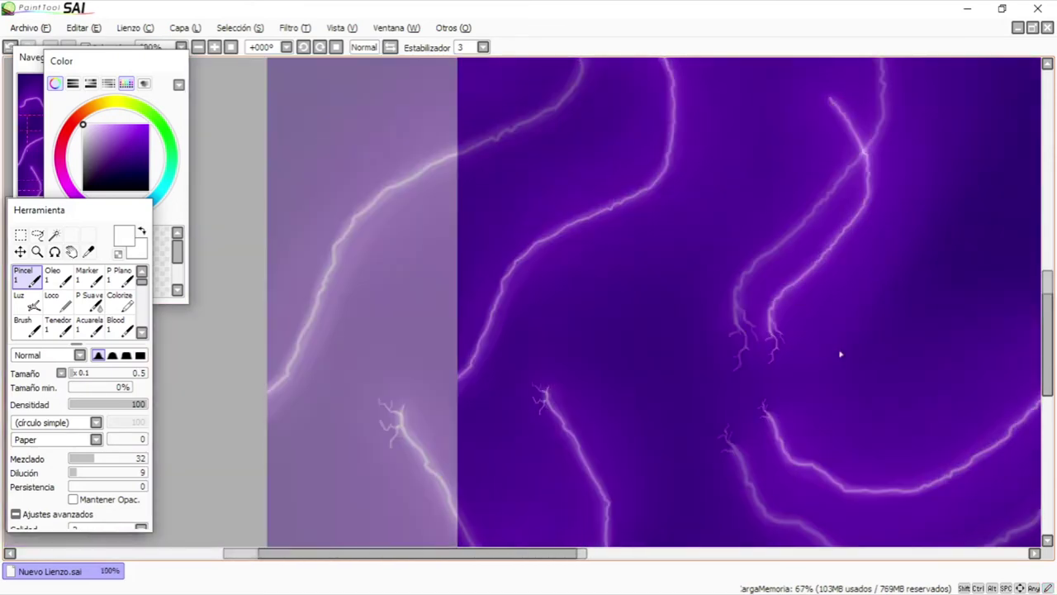
scroll(840, 354, "up", 1)
scroll(865, 223, "up", 4)
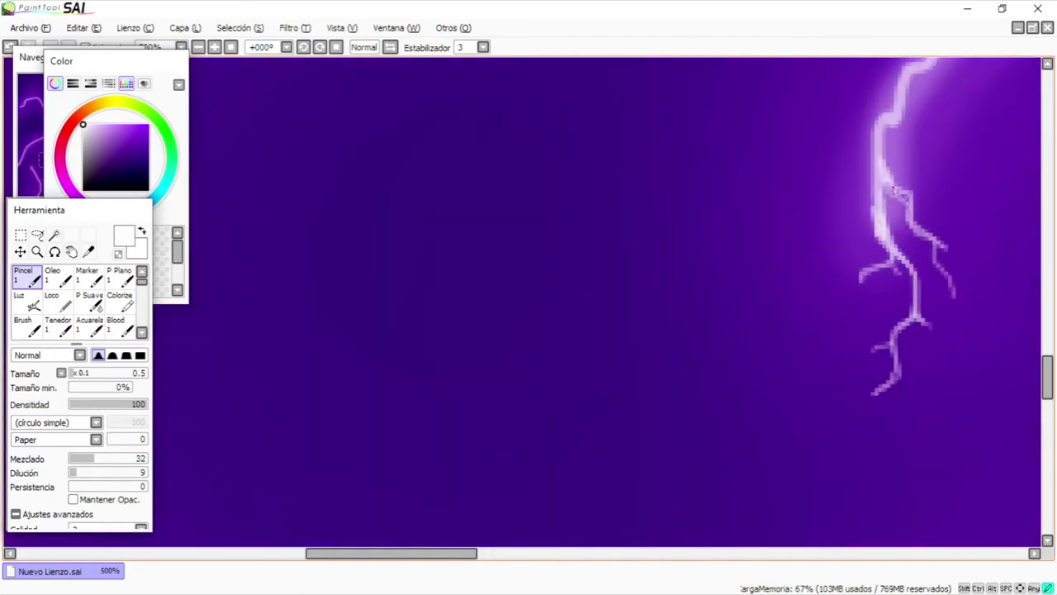
Step: Draw fine forked branches spreading upward, right and left from the middle bolt's upper tip
scroll(882, 189, "down", 6)
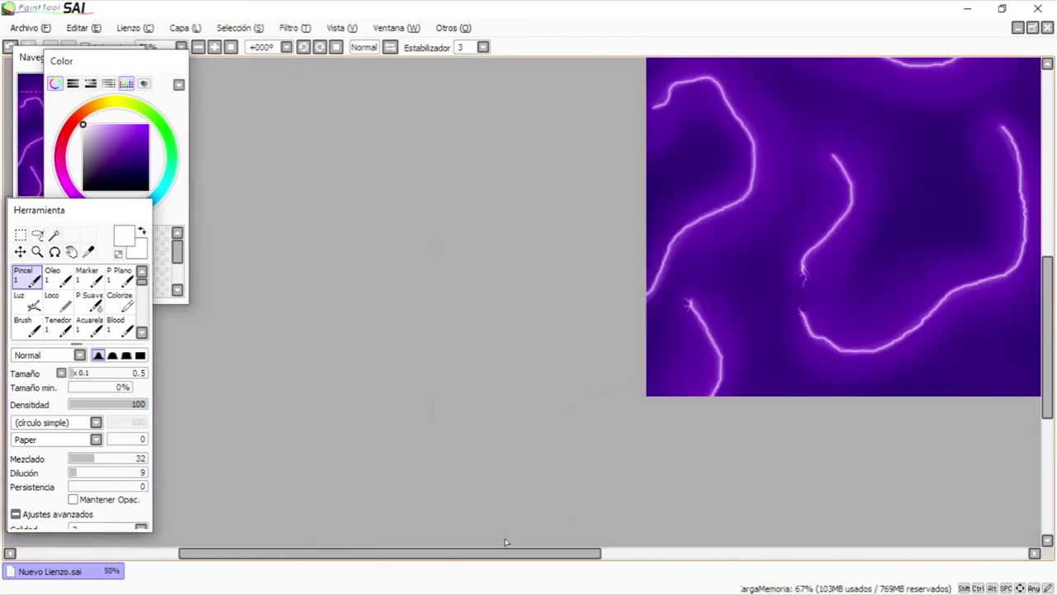
scroll(463, 309, "up", 6)
left_click_drag(481, 284, 463, 161)
left_click_drag(459, 205, 592, 154)
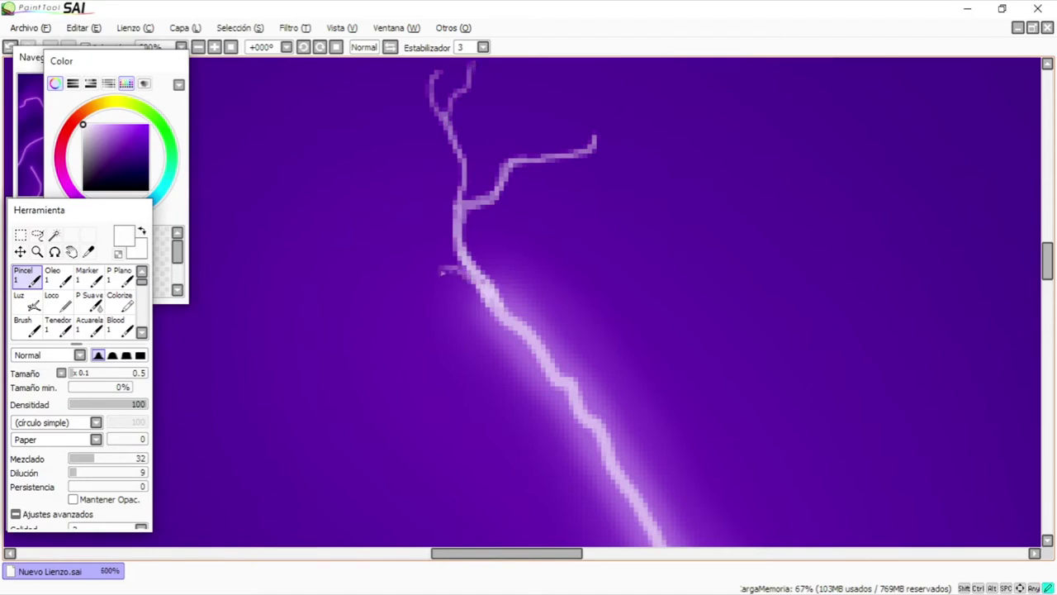
mouse_move(443, 272)
left_mouse_down()
mouse_move(320, 274)
mouse_move(265, 298)
left_mouse_up()
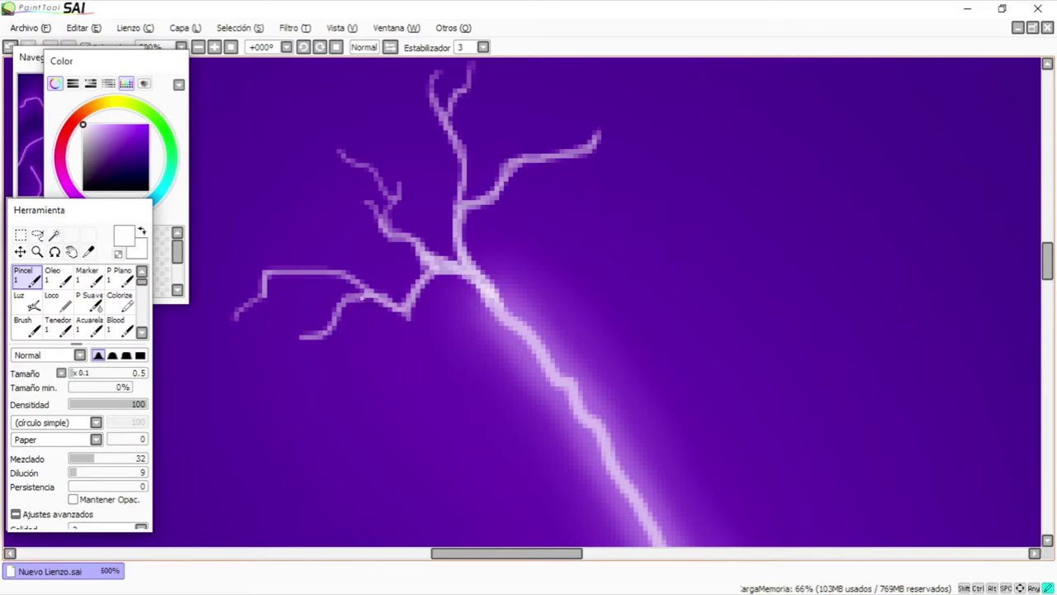
Step: Draw thin forked branches reaching left, up and down-left from the end of the left bolt's hook
scroll(975, 435, "down", 7)
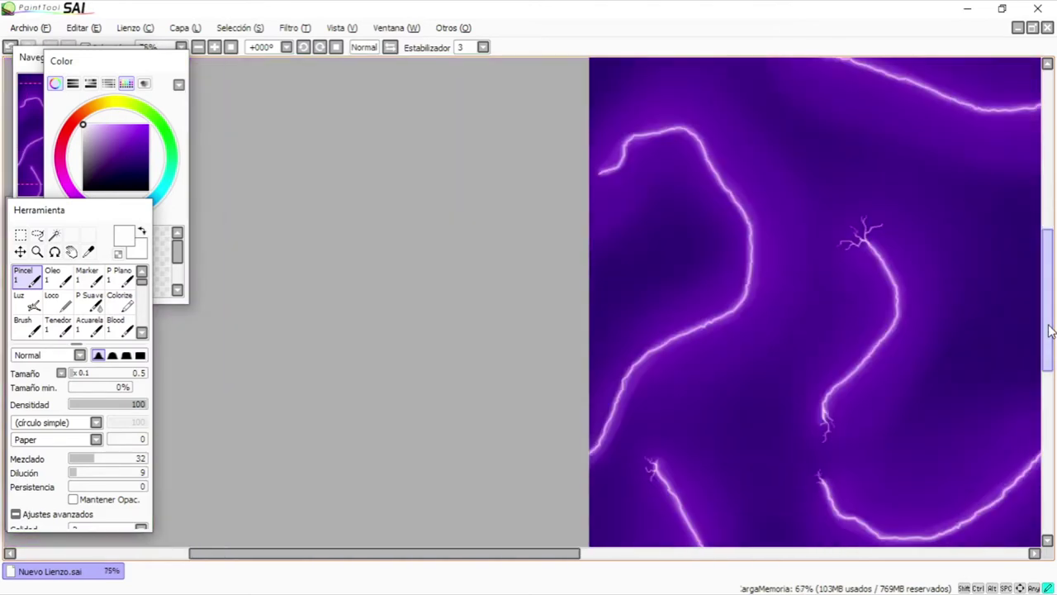
left_click_drag(446, 554, 562, 568)
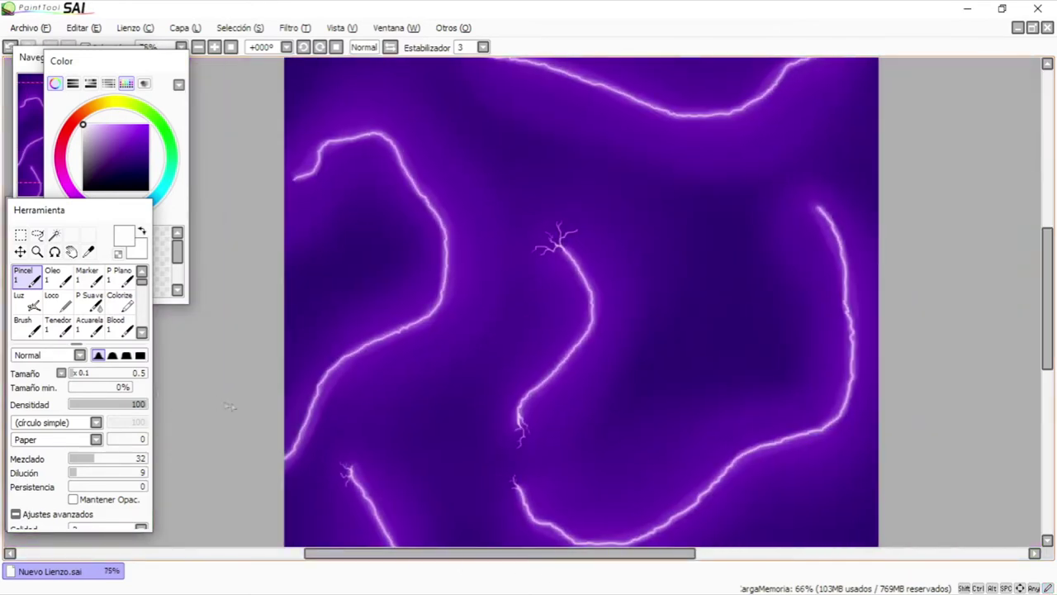
scroll(231, 364, "down", 2)
scroll(273, 339, "up", 6)
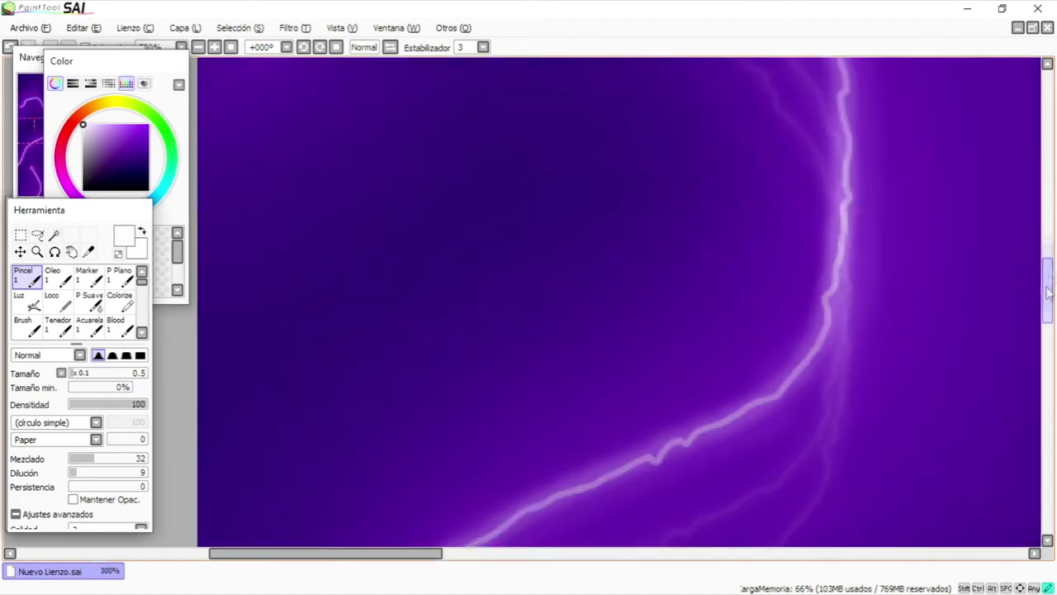
scroll(495, 314, "down", 3)
scroll(493, 313, "up", 5)
scroll(493, 314, "up", 2)
left_click_drag(492, 311, 306, 471)
left_click_drag(503, 297, 347, 452)
left_click_drag(474, 321, 304, 296)
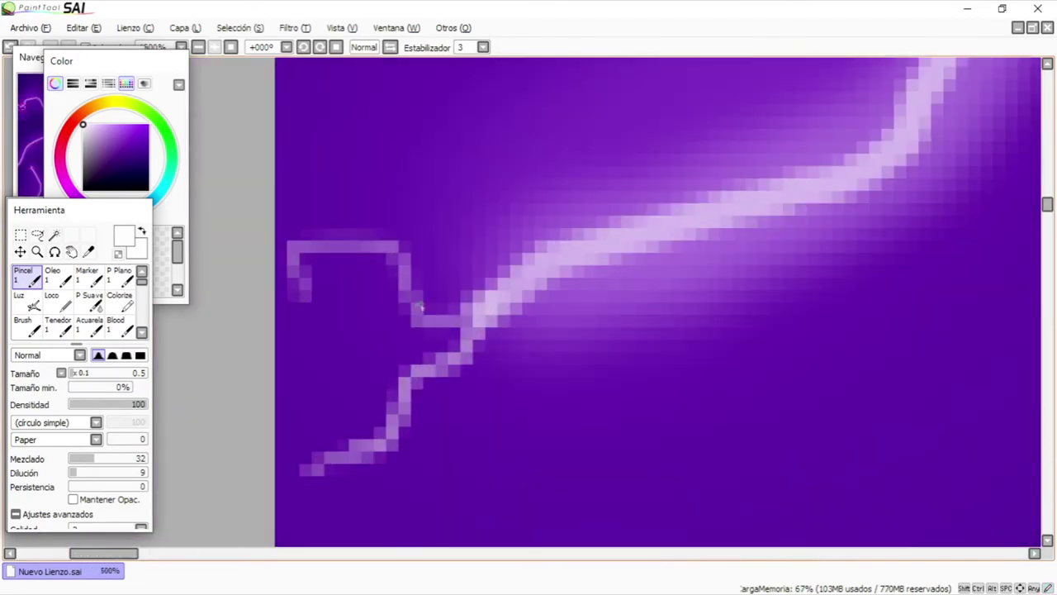
left_click_drag(422, 308, 281, 370)
mouse_move(405, 305)
left_mouse_down()
mouse_move(331, 155)
mouse_move(361, 97)
left_mouse_up()
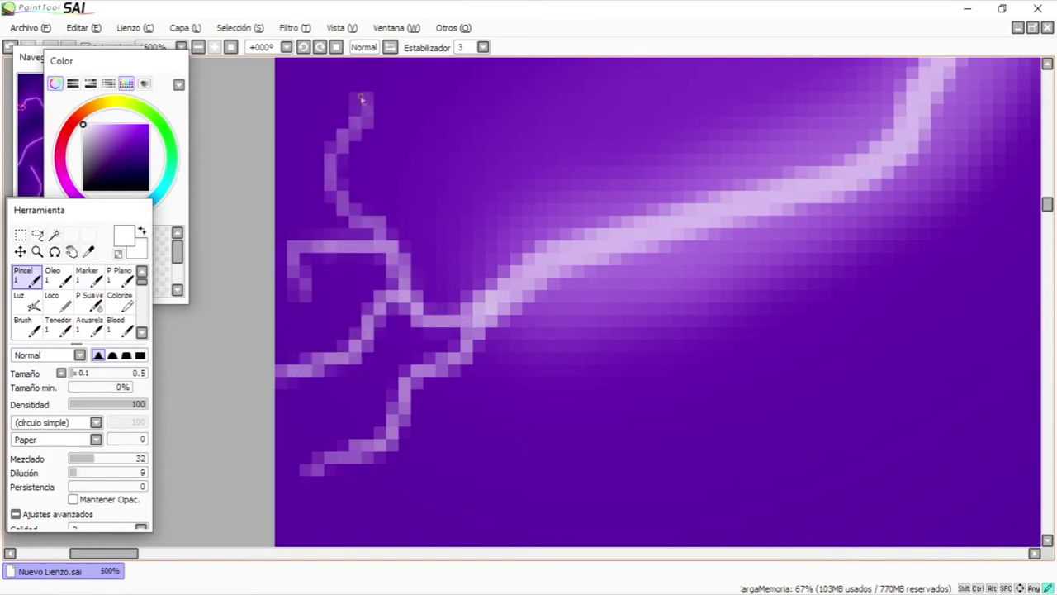
Step: Add a long forked branch descending from the left bolt's hook end and thicken the junction of the branches
scroll(361, 98, "down", 2)
mouse_move(541, 298)
left_mouse_down()
mouse_move(552, 364)
mouse_move(537, 533)
left_mouse_up()
mouse_move(579, 289)
left_mouse_down()
mouse_move(555, 326)
mouse_move(562, 304)
mouse_move(550, 376)
mouse_move(588, 493)
mouse_move(576, 438)
left_mouse_up()
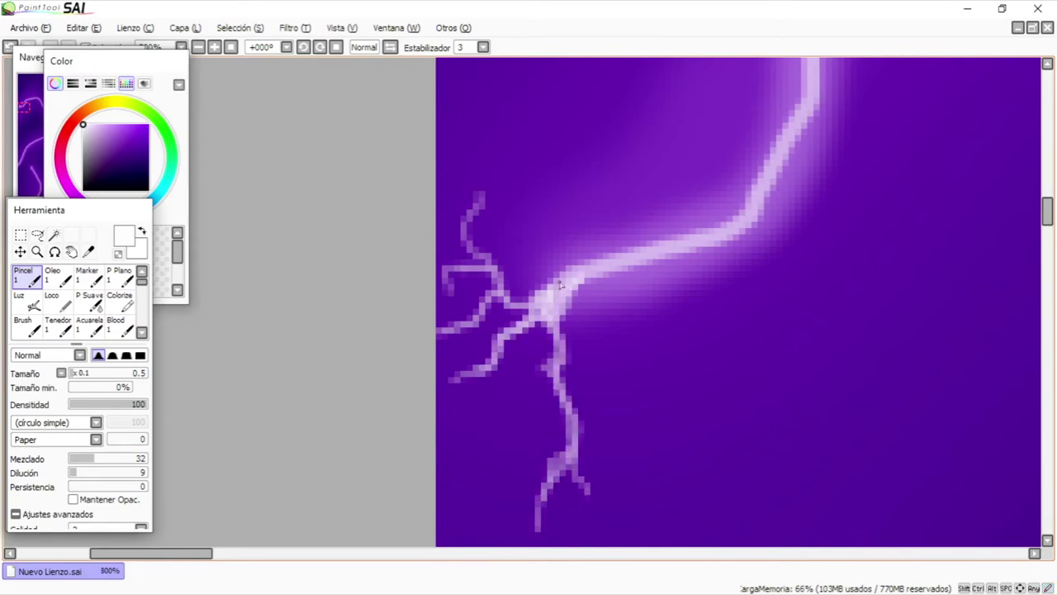
left_click_drag(538, 303, 509, 297)
Step: Blur out the stray white mark between the left and middle bolts using the Blur 2 brush at size 5
scroll(804, 355, "down", 6)
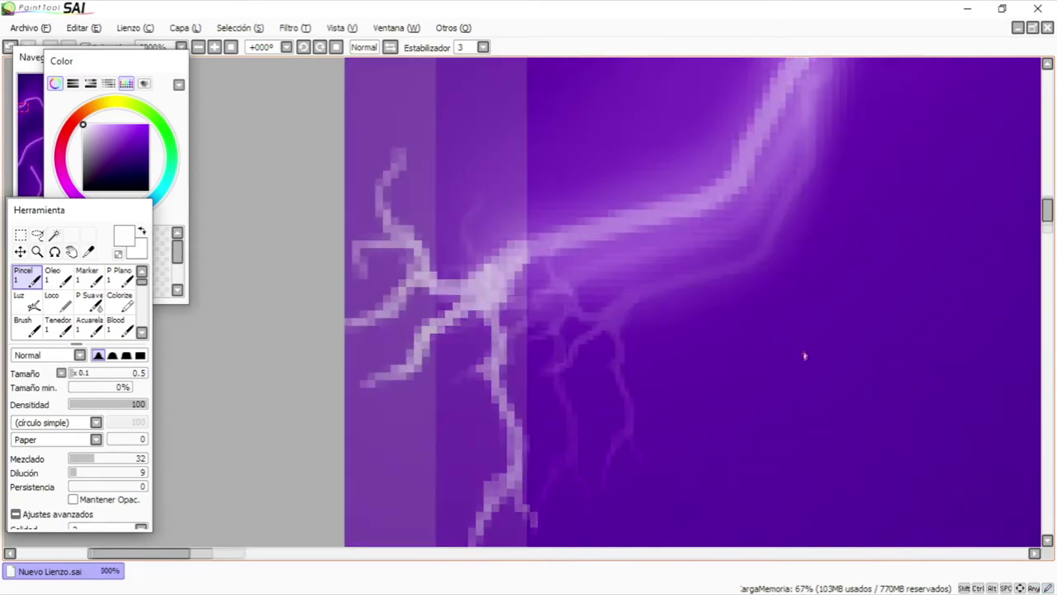
left_click_drag(490, 555, 640, 562)
left_click_drag(1049, 286, 1054, 327)
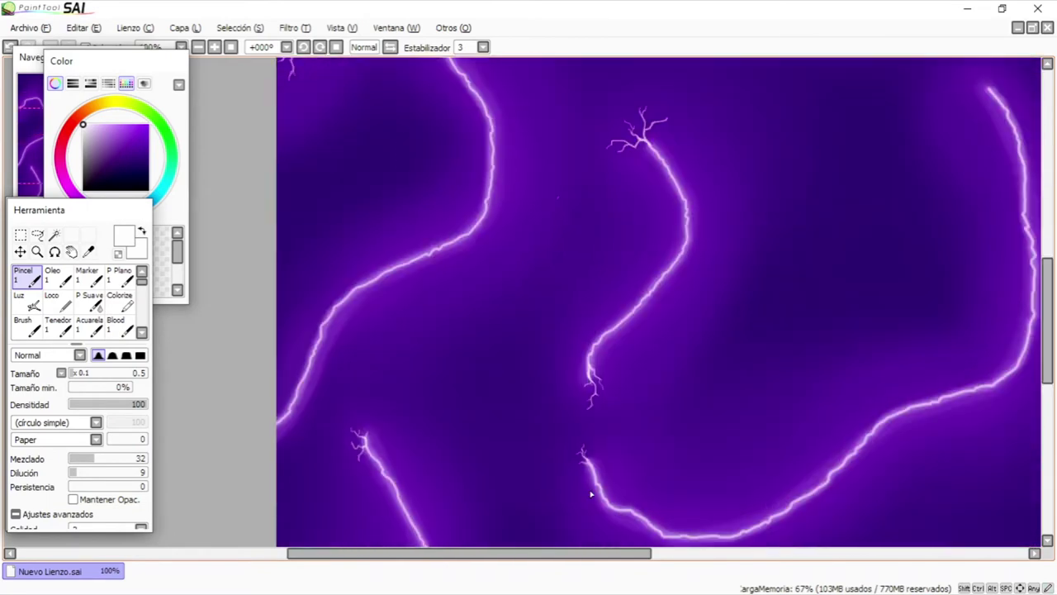
scroll(559, 245, "up", 5)
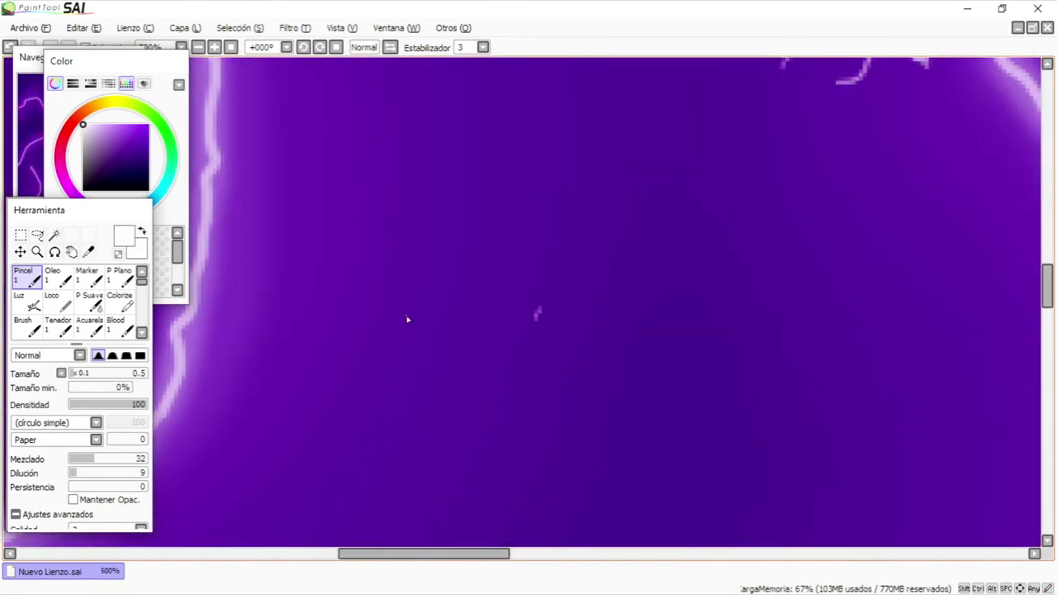
scroll(58, 322, "down", 1)
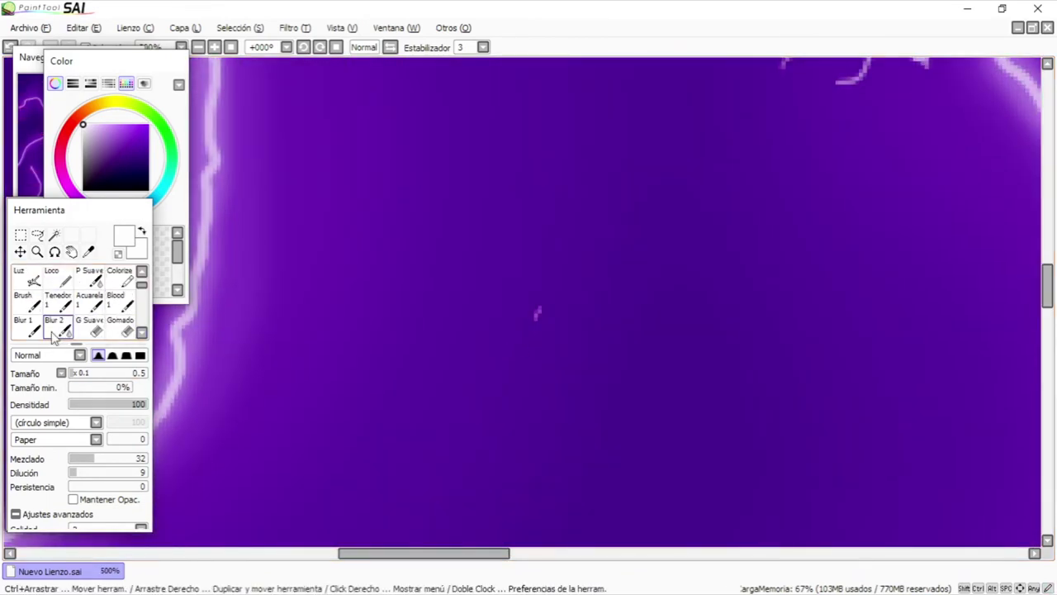
left_click(57, 326)
key("ctrl+z")
left_click_drag(91, 375, 76, 375)
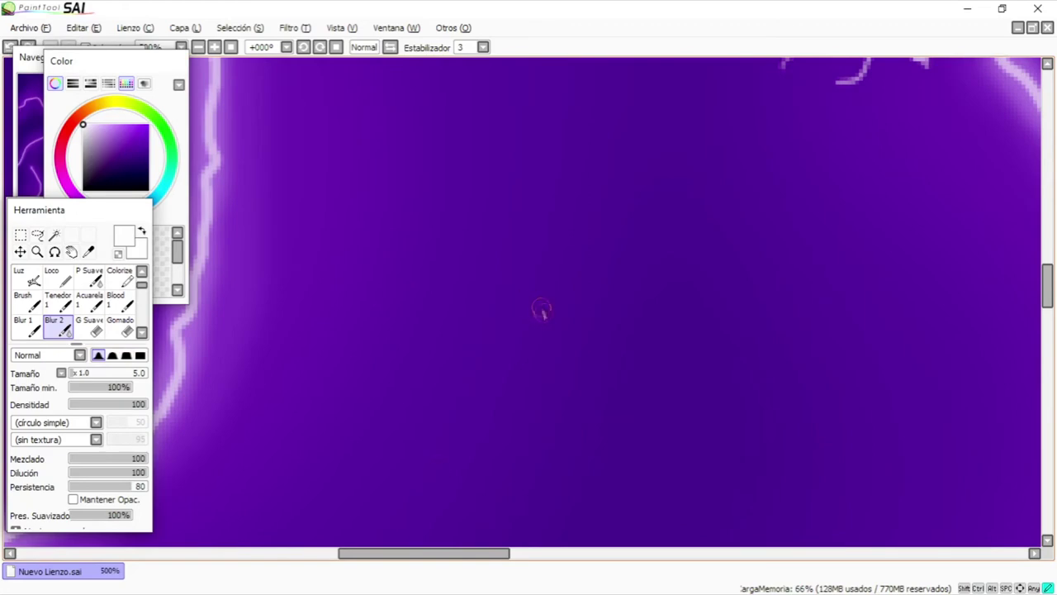
Step: Examine the areas around the bolts up close for remaining stray marks
scroll(528, 310, "down", 5)
left_click_drag(425, 554, 390, 565)
left_click_drag(1049, 310, 1050, 350)
scroll(743, 465, "up", 1)
scroll(744, 465, "down", 3)
left_click_drag(466, 551, 517, 552)
left_click_drag(1046, 293, 1047, 335)
scroll(128, 301, "up", 1)
Step: With the Pincel 1 brush at size 0.5, draw thin forked branches reaching up-right and down-right from the top bolt's right tip
left_click(26, 277)
scroll(438, 308, "down", 4)
scroll(439, 308, "up", 10)
left_click_drag(1048, 334, 1046, 124)
left_click_drag(456, 555, 615, 564)
left_click_drag(1048, 134, 1047, 220)
left_click_drag(608, 554, 613, 588)
scroll(899, 259, "down", 3)
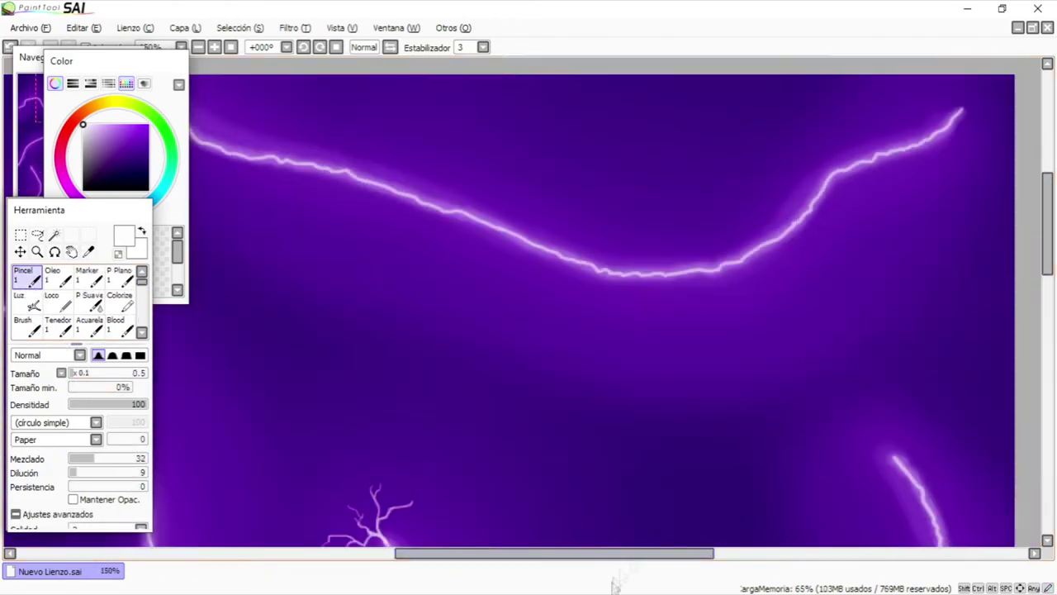
scroll(718, 276, "up", 5)
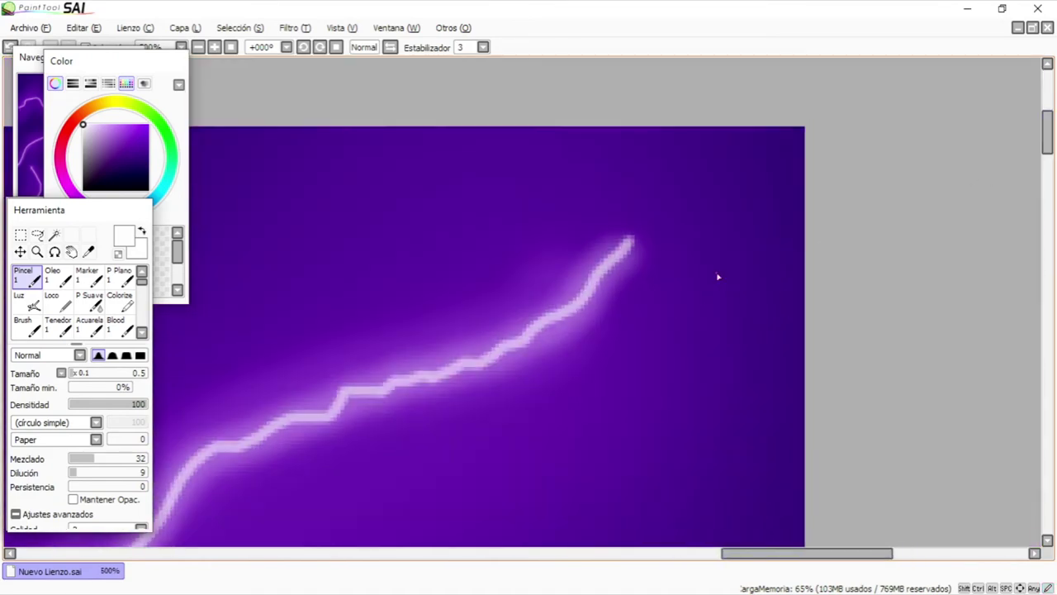
scroll(621, 239, "up", 2)
mouse_move(646, 247)
left_mouse_down()
mouse_move(640, 211)
mouse_move(618, 124)
mouse_move(688, 234)
mouse_move(822, 169)
mouse_move(907, 75)
left_mouse_up()
mouse_move(685, 236)
left_mouse_down()
mouse_move(737, 201)
mouse_move(868, 253)
mouse_move(914, 378)
left_mouse_up()
mouse_move(773, 241)
left_mouse_down()
mouse_move(807, 338)
mouse_move(850, 379)
left_mouse_up()
left_click_drag(803, 354, 774, 330)
Step: Add a forked upward branch and a hooked downward branch at the top bolt's right tip, and thicken their junction
mouse_move(653, 250)
left_mouse_down()
mouse_move(673, 289)
mouse_move(747, 314)
mouse_move(618, 123)
mouse_move(628, 83)
left_mouse_up()
left_click_drag(631, 147, 659, 114)
mouse_move(645, 252)
left_mouse_down()
mouse_move(626, 172)
mouse_move(633, 149)
left_mouse_up()
left_click_drag(646, 246, 698, 217)
left_click_drag(629, 271, 702, 212)
mouse_move(691, 221)
left_mouse_down()
mouse_move(627, 269)
mouse_move(653, 243)
mouse_move(625, 178)
left_mouse_up()
mouse_move(652, 249)
left_mouse_down()
mouse_move(676, 291)
mouse_move(731, 318)
left_mouse_up()
Step: Retrace the branches to the right of the top bolt's tip to make them thicker and brighter
mouse_move(664, 235)
left_mouse_down()
mouse_move(863, 247)
mouse_move(865, 324)
mouse_move(914, 381)
left_mouse_up()
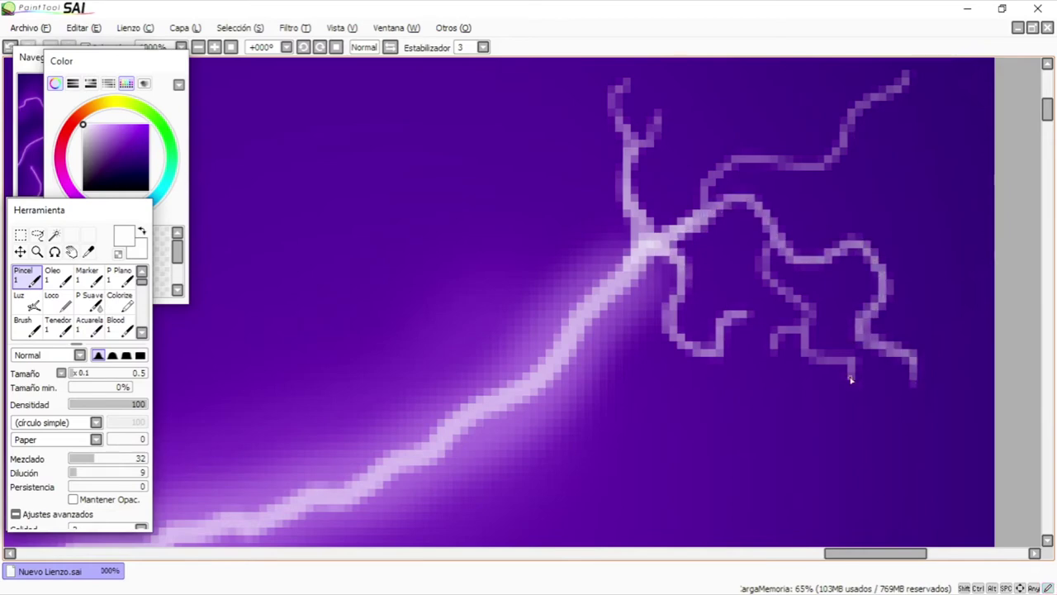
left_click_drag(756, 219, 800, 329)
left_click_drag(704, 214, 863, 108)
left_click_drag(702, 195, 818, 156)
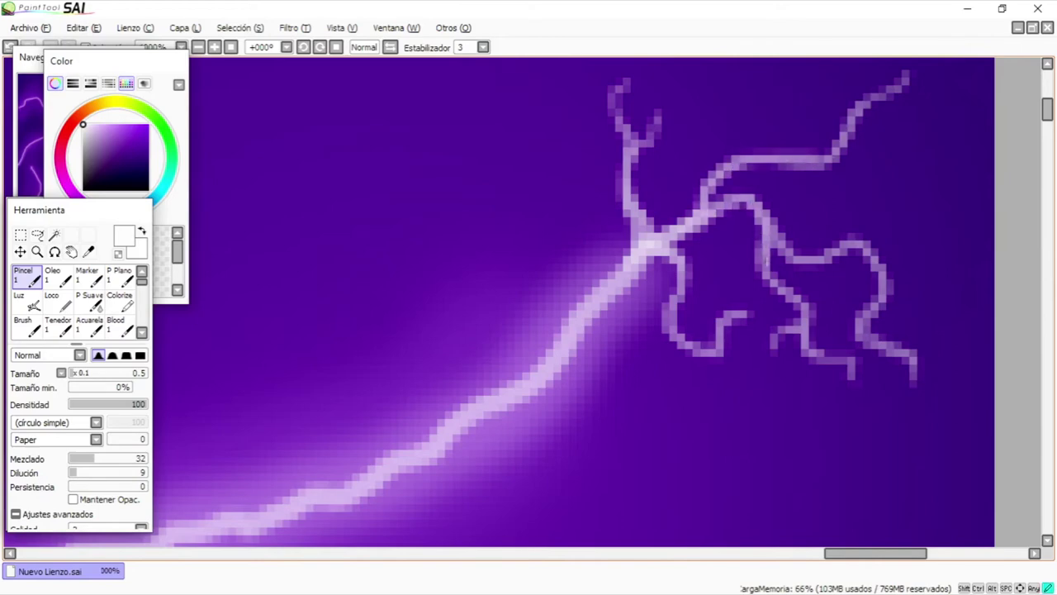
left_click_drag(768, 252, 802, 310)
mouse_move(708, 214)
left_mouse_down()
mouse_move(864, 243)
mouse_move(884, 291)
left_mouse_up()
Step: Draw thin branches spreading upward and left from the upper tip of the bolt along the canvas's right side
scroll(542, 345, "up", 2)
scroll(594, 380, "down", 9)
scroll(660, 478, "down", 1)
scroll(609, 491, "down", 5)
scroll(567, 456, "up", 5)
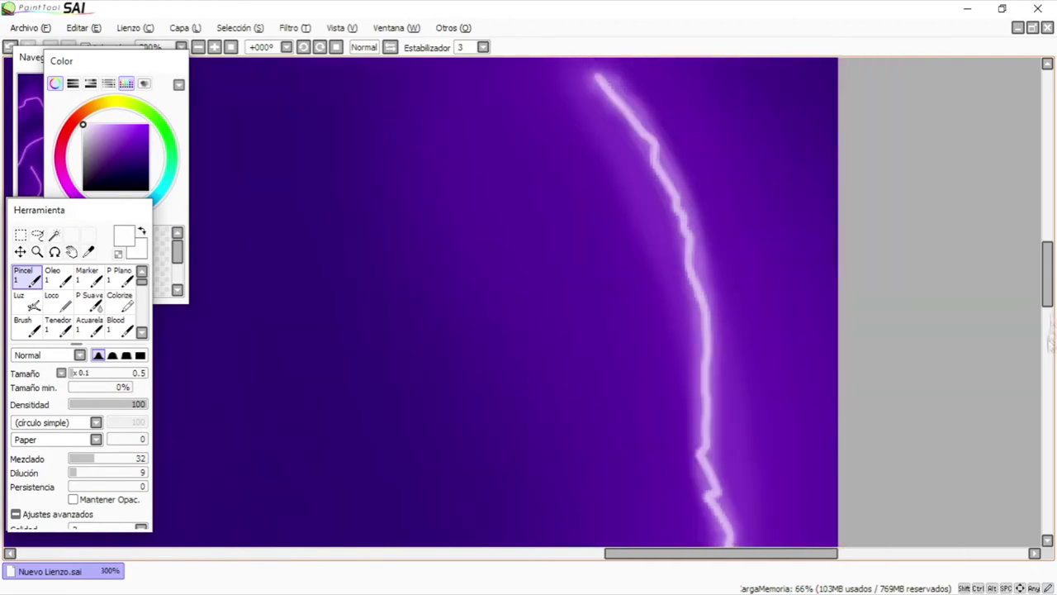
left_click_drag(607, 330, 537, 122)
mouse_move(605, 324)
left_mouse_down()
mouse_move(549, 289)
mouse_move(511, 198)
left_mouse_up()
left_click_drag(564, 297, 543, 215)
mouse_move(603, 320)
left_mouse_down()
mouse_move(678, 230)
mouse_move(488, 334)
left_mouse_up()
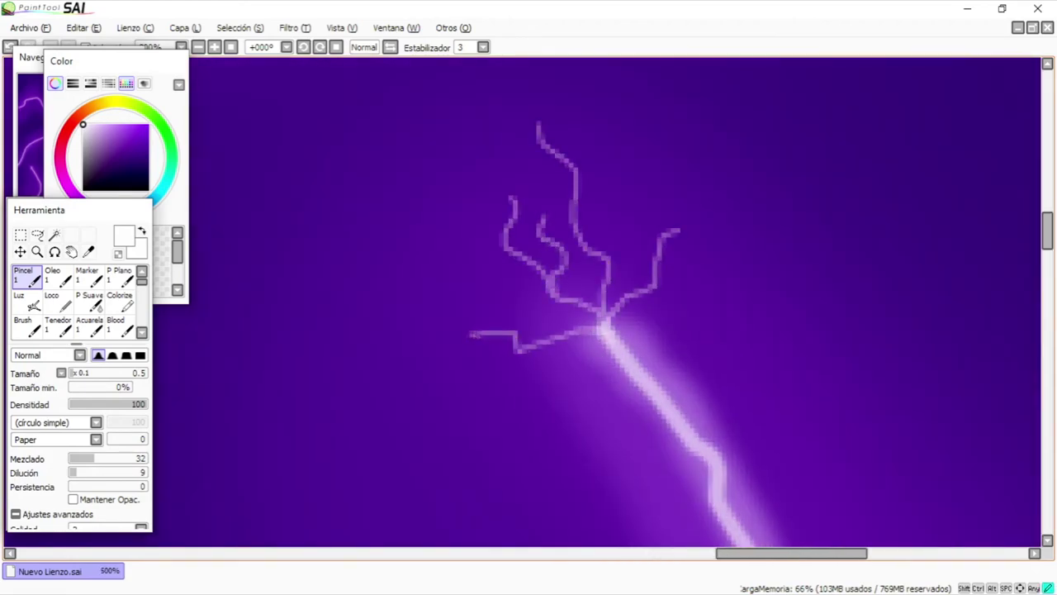
Step: Thicken the left and right branches at the right bolt's upper tip and add a short downward twig to the left one
scroll(604, 335, "up", 2)
mouse_move(599, 325)
left_mouse_down()
mouse_move(503, 344)
mouse_move(425, 331)
left_mouse_up()
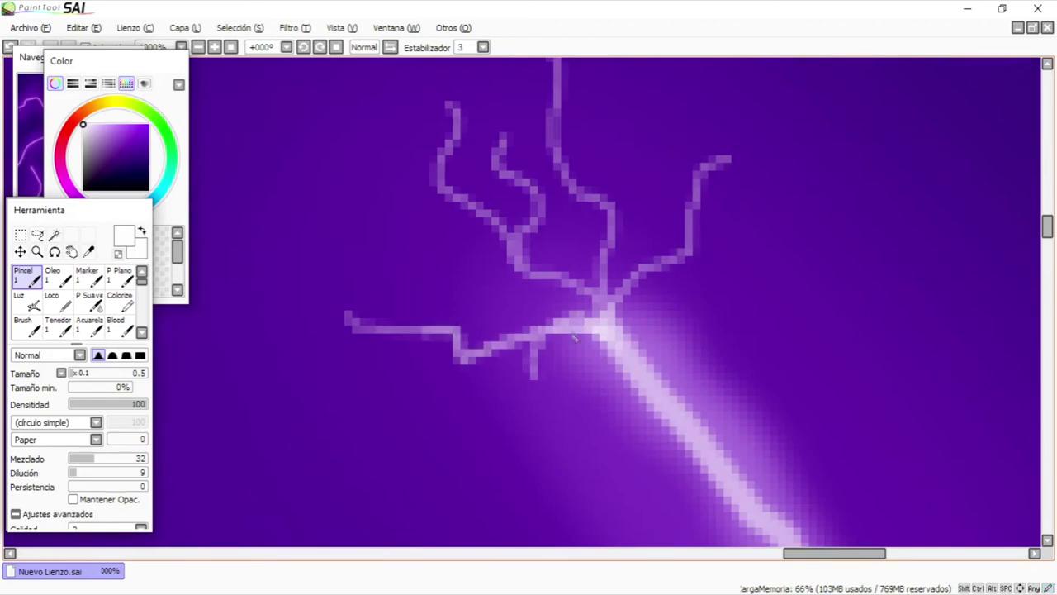
left_click_drag(529, 337, 535, 388)
left_click_drag(631, 287, 702, 197)
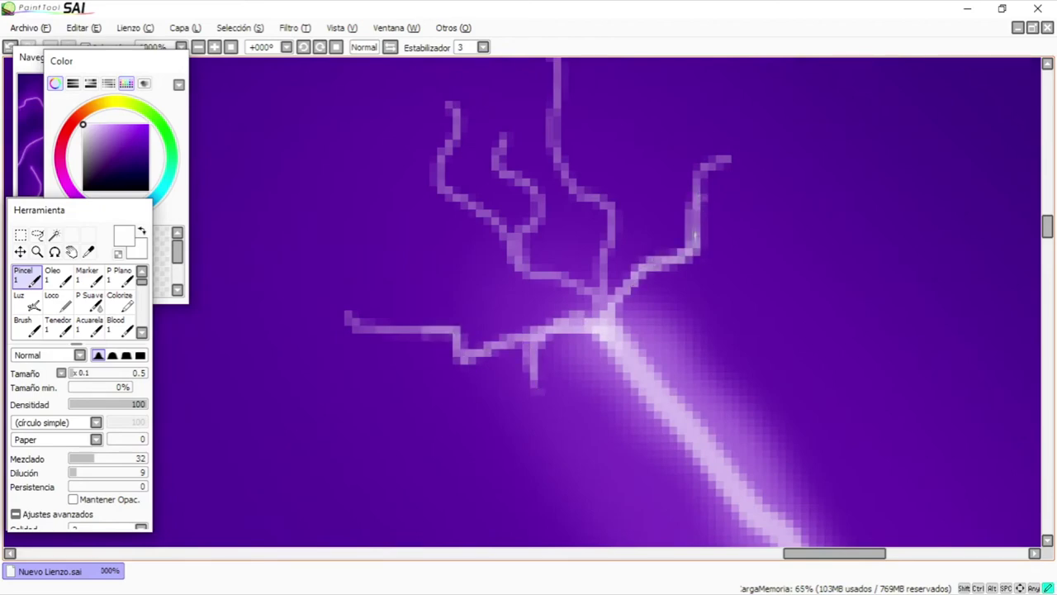
left_click_drag(696, 242, 727, 158)
Step: Retrace the upward branches at the right bolt's tip and thicken the junction where they meet
left_click_drag(611, 212, 556, 79)
mouse_move(599, 324)
left_mouse_down()
mouse_move(543, 272)
mouse_move(494, 155)
left_mouse_up()
mouse_move(514, 232)
left_mouse_down()
mouse_move(461, 198)
mouse_move(453, 106)
left_mouse_up()
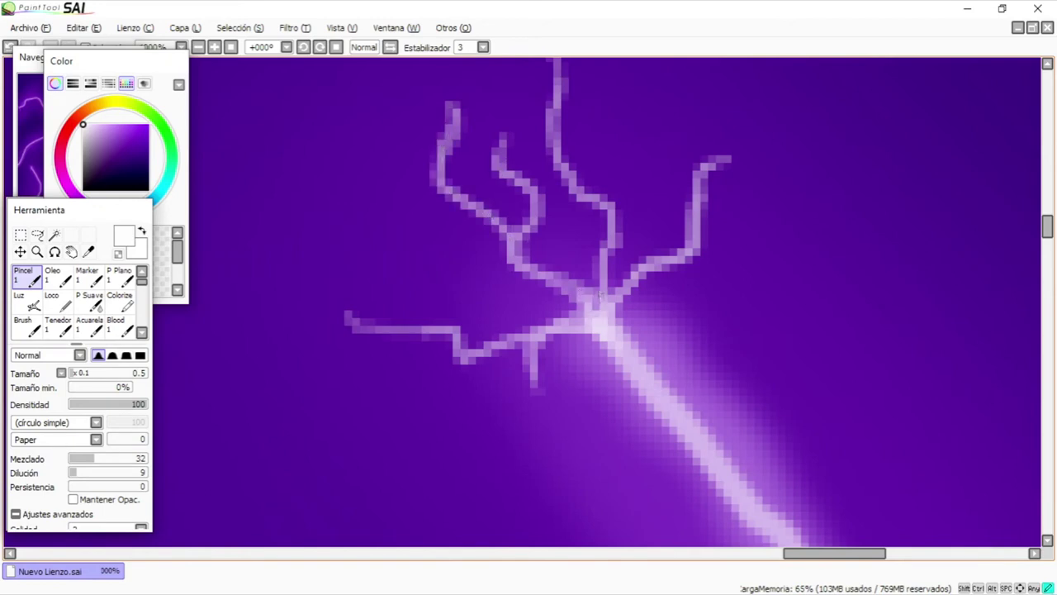
left_click_drag(589, 300, 632, 271)
mouse_move(595, 327)
left_mouse_down()
mouse_move(531, 268)
mouse_move(537, 203)
left_mouse_up()
left_click_drag(582, 310, 530, 260)
mouse_move(607, 281)
left_mouse_down()
mouse_move(613, 207)
mouse_move(565, 169)
left_mouse_up()
Step: With the brush at size 1.0, draw a forked branch rising up-left from the middle bolt's lower half
scroll(848, 461, "down", 6)
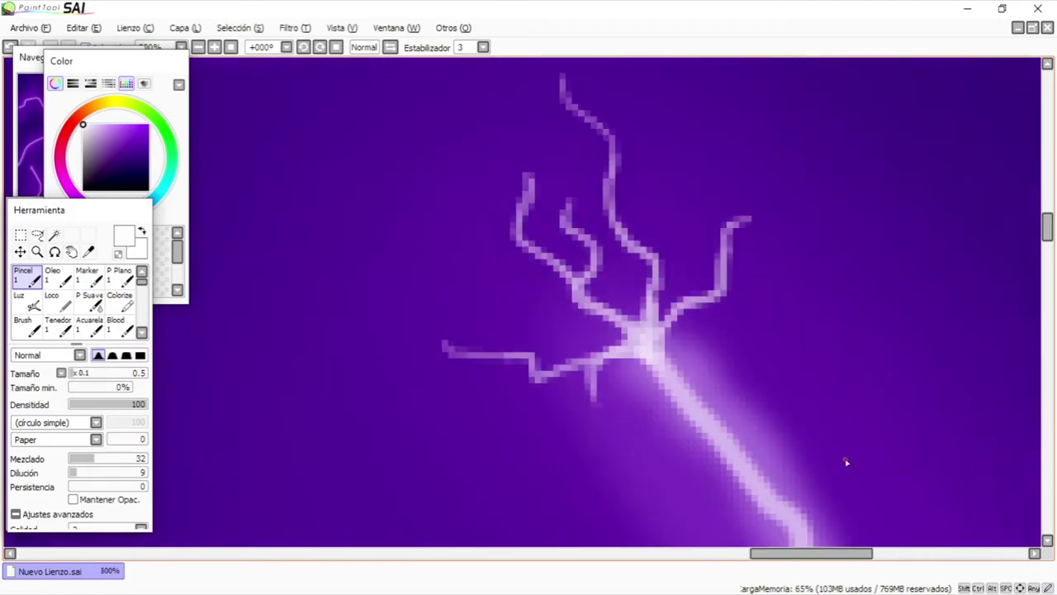
scroll(927, 506, "down", 2)
left_click_drag(1047, 231, 1047, 263)
left_click_drag(636, 553, 572, 557)
scroll(772, 411, "up", 5)
mouse_move(1049, 302)
left_mouse_down()
mouse_move(1049, 366)
mouse_move(1047, 320)
left_mouse_up()
mouse_move(529, 307)
left_mouse_down()
mouse_move(460, 229)
mouse_move(417, 138)
mouse_move(529, 156)
mouse_move(404, 71)
left_mouse_up()
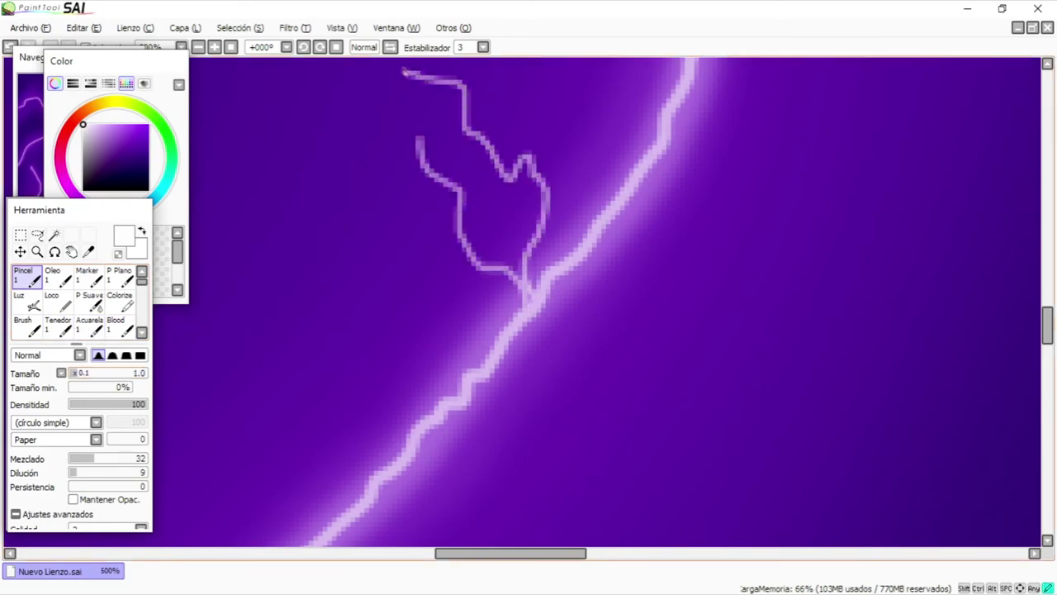
left_click_drag(482, 136, 513, 65)
Step: Draw branches extending right from just above the middle bolt's lower hook, with several small upward forks
left_click_drag(1047, 324, 1048, 347)
mouse_move(198, 343)
left_mouse_down()
mouse_move(338, 387)
mouse_move(649, 279)
left_mouse_up()
mouse_move(308, 371)
left_mouse_down()
mouse_move(414, 272)
mouse_move(594, 225)
left_mouse_up()
left_click_drag(519, 274, 497, 175)
left_click_drag(501, 219, 655, 171)
left_click_drag(624, 191, 654, 133)
Step: Extend a long jagged lower branch to the right from the middle bolt's side branch, ending in small forks
mouse_move(446, 400)
left_mouse_down()
mouse_move(641, 450)
mouse_move(937, 354)
left_mouse_up()
left_click_drag(851, 366, 895, 270)
left_click_drag(874, 302, 955, 292)
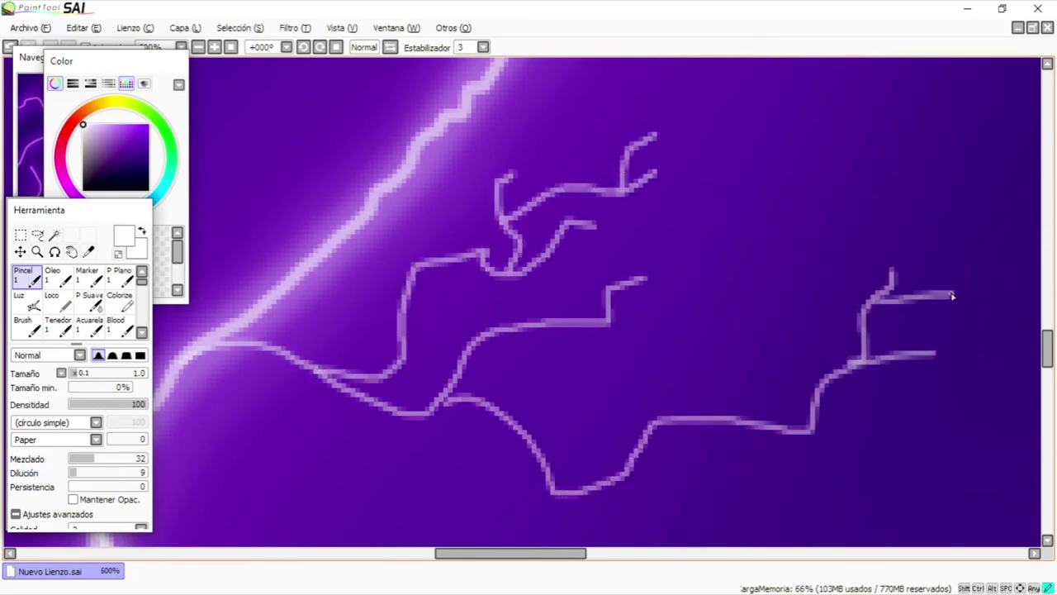
Step: Draw a long forked branch reaching up-right from the bend of the left bolt
scroll(644, 417, "down", 8)
scroll(507, 460, "up", 5)
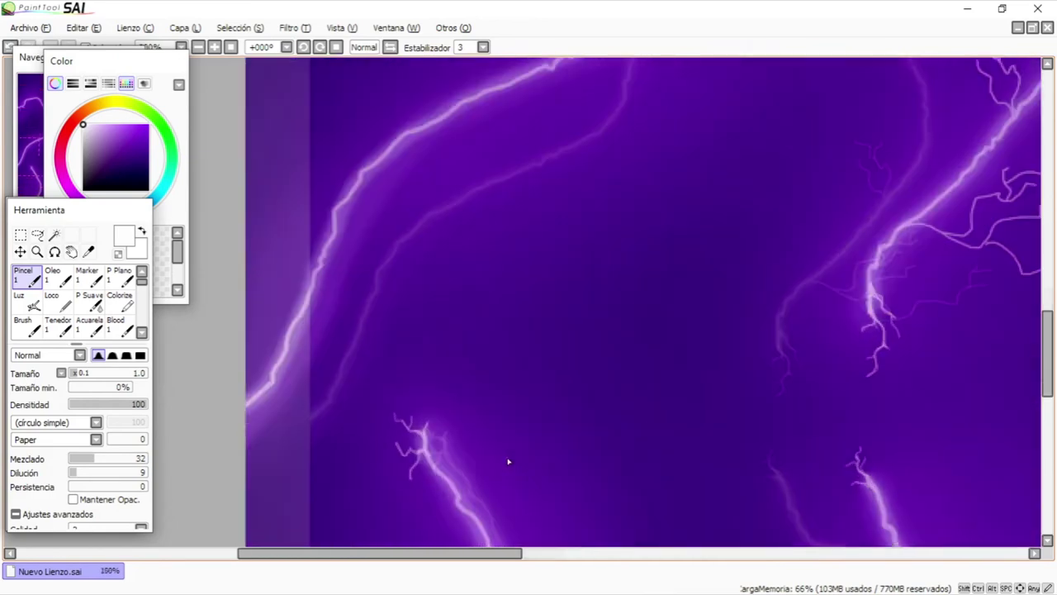
scroll(553, 276, "up", 2)
scroll(552, 275, "up", 3)
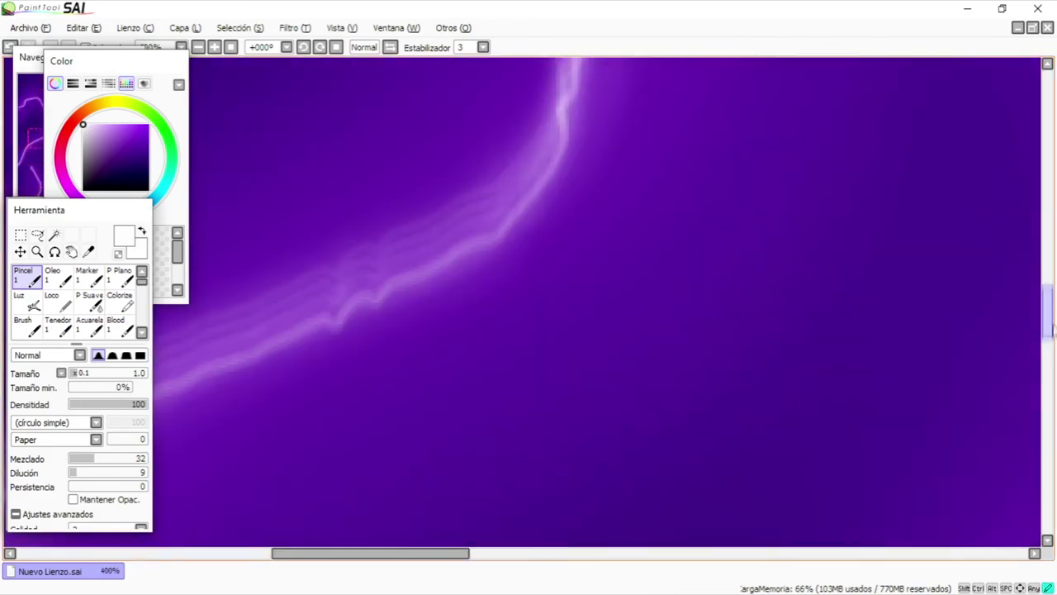
mouse_move(570, 241)
left_mouse_down()
mouse_move(870, 155)
mouse_move(923, 87)
left_mouse_up()
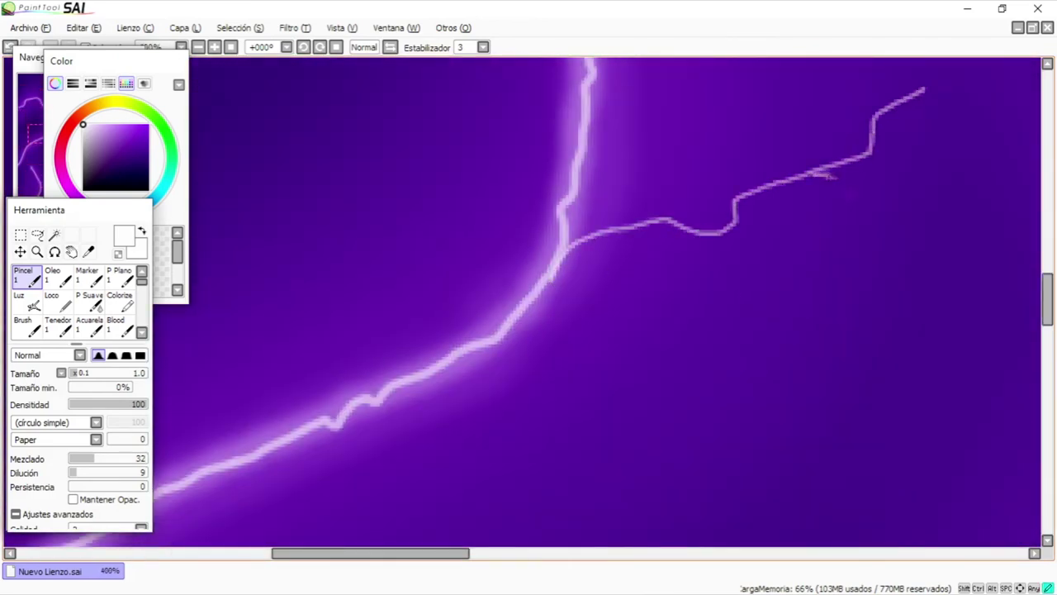
left_click_drag(942, 187, 989, 170)
left_click_drag(960, 177, 997, 100)
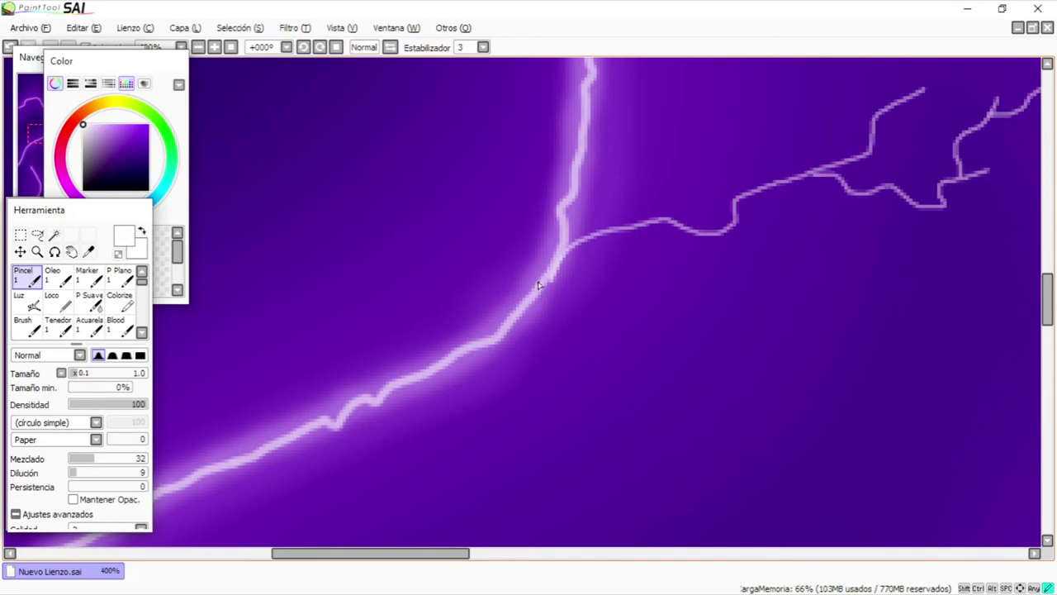
Step: Add a forked branch down-right below the left bolt's bend and another rising from the notch on its lower section
left_click_drag(538, 285, 736, 311)
left_click_drag(632, 321, 709, 459)
left_click_drag(328, 427, 263, 285)
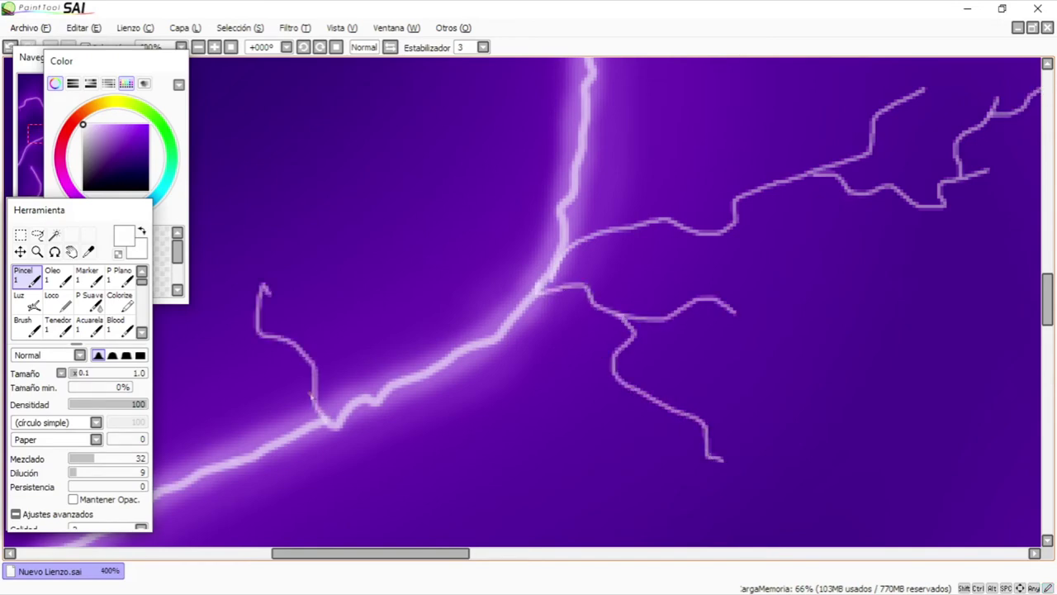
left_click_drag(314, 381, 369, 293)
left_click_drag(299, 320, 319, 264)
Step: Retrace the small right-hand branch at the middle bolt's lower tip
scroll(500, 435, "down", 6)
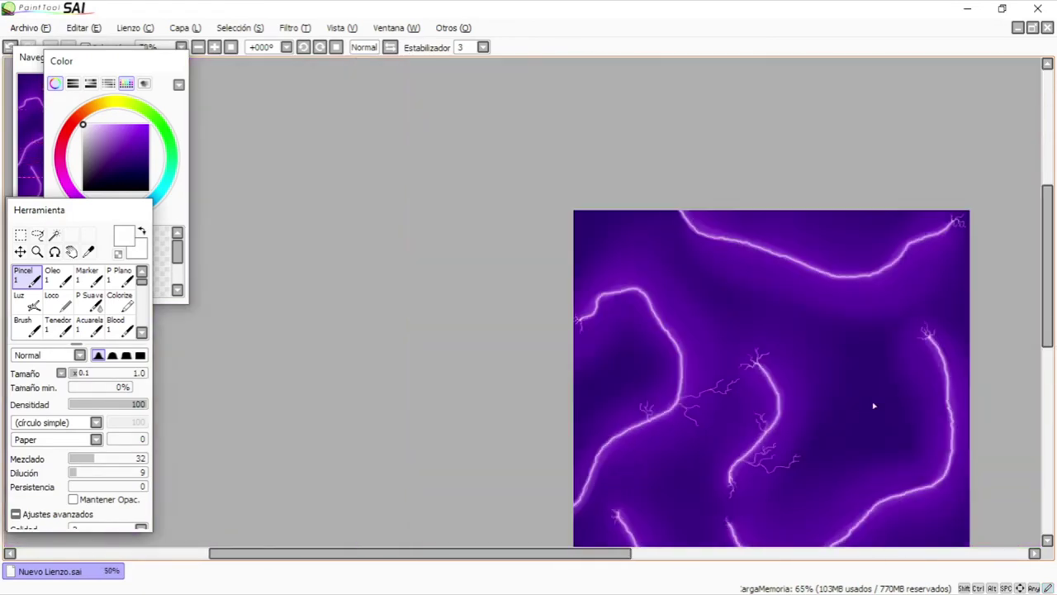
left_click_drag(1049, 301, 1048, 340)
left_click_drag(566, 554, 596, 559)
scroll(389, 441, "up", 5)
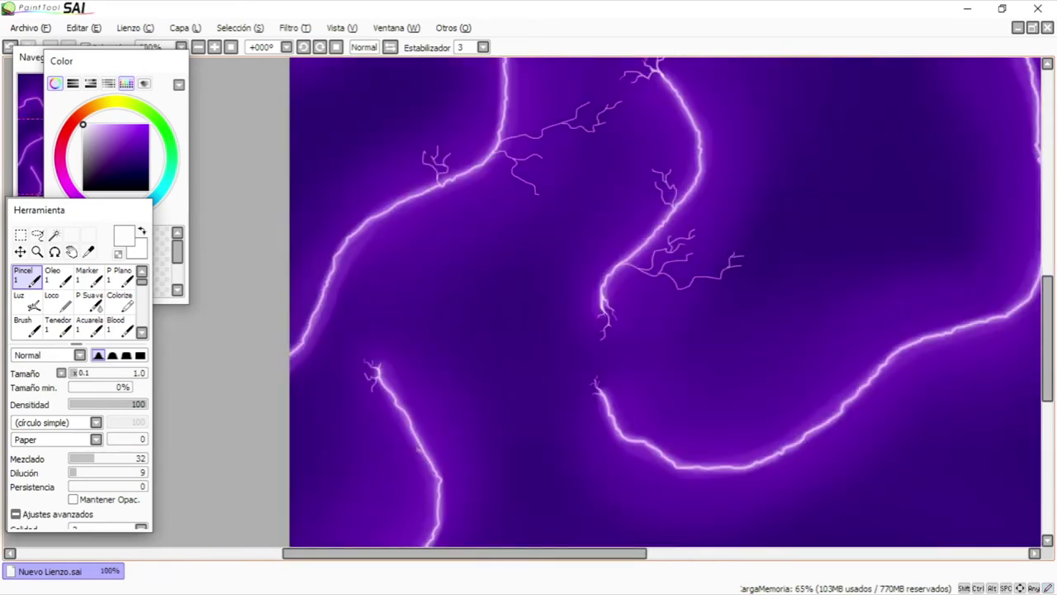
left_click_drag(499, 553, 560, 553)
left_click_drag(1046, 333, 1047, 366)
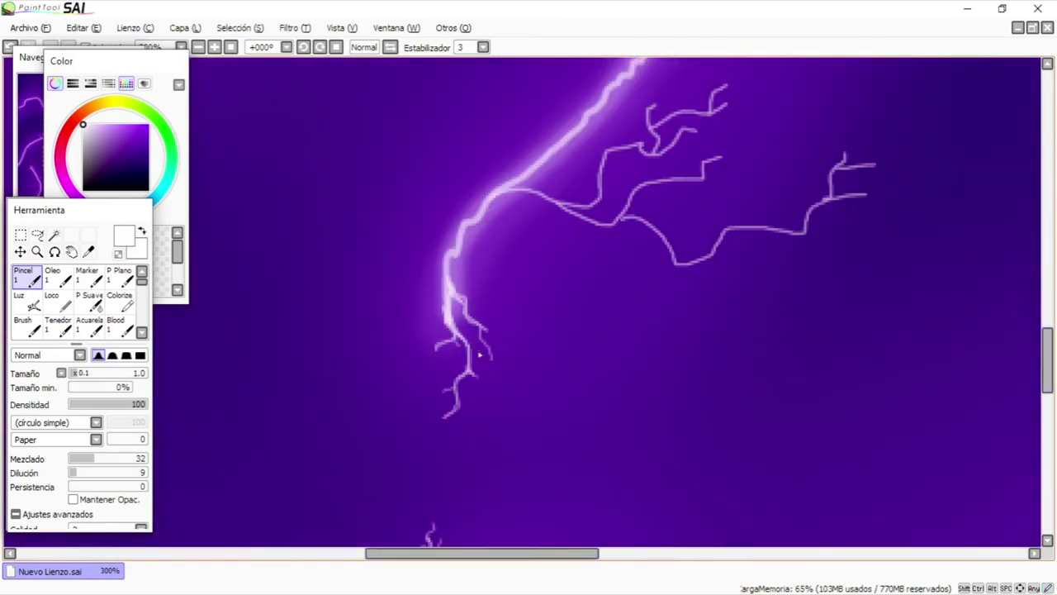
scroll(471, 340, "up", 3)
left_click_drag(433, 229, 478, 291)
Step: Strengthen the fine branches at the middle bolt's upper tip with extra strokes
scroll(826, 243, "down", 3)
left_click_drag(446, 553, 519, 554)
mouse_move(1048, 368)
left_mouse_down()
mouse_move(1048, 319)
mouse_move(1047, 329)
left_mouse_up()
scroll(591, 256, "up", 4)
scroll(843, 342, "down", 1)
mouse_move(761, 280)
left_mouse_down()
mouse_move(755, 254)
mouse_move(781, 150)
left_mouse_up()
mouse_move(776, 261)
left_mouse_down()
mouse_move(702, 225)
mouse_move(643, 158)
mouse_move(783, 261)
mouse_move(851, 197)
left_mouse_up()
left_click_drag(746, 301, 713, 361)
Step: Retrace the forked branch rising up-left from the middle bolt's lower half
scroll(743, 397, "down", 5)
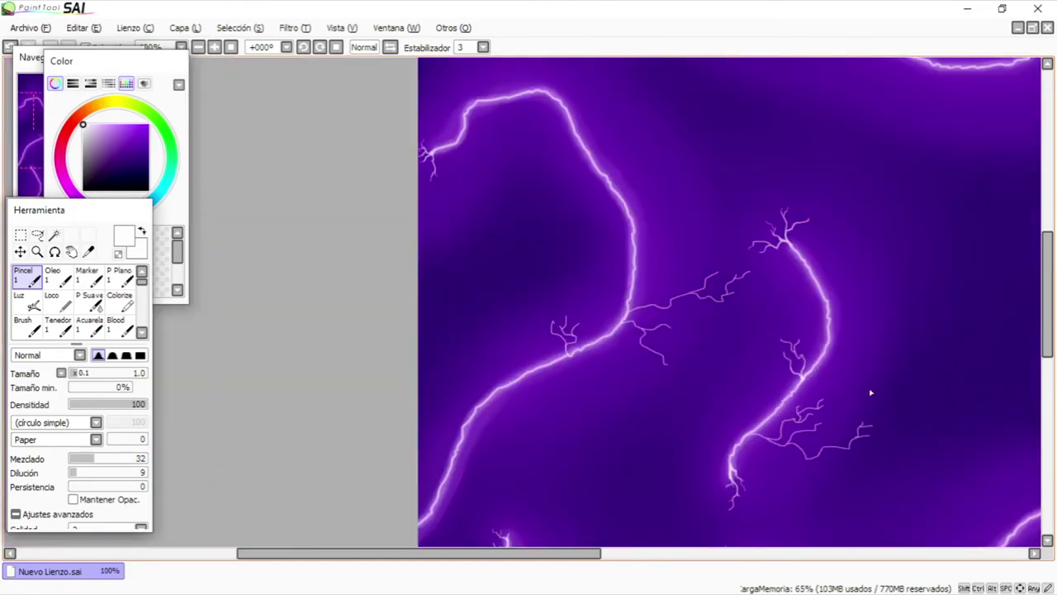
scroll(661, 322, "up", 5)
mouse_move(649, 343)
left_mouse_down()
mouse_move(611, 294)
mouse_move(560, 165)
left_mouse_up()
mouse_move(780, 248)
left_mouse_down()
mouse_move(748, 136)
mouse_move(671, 121)
left_mouse_up()
scroll(925, 447, "down", 8)
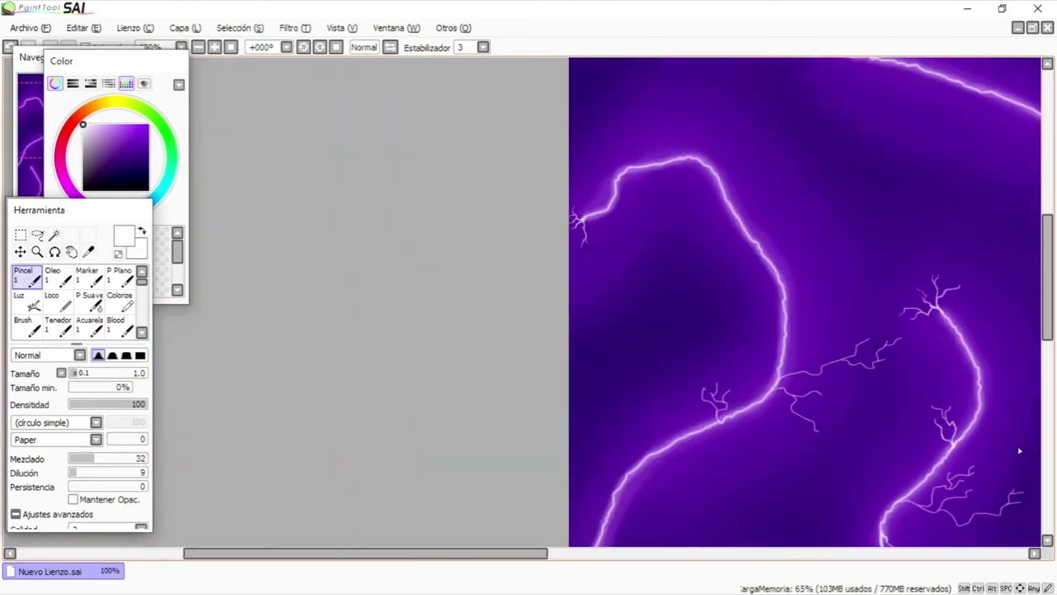
Step: With the brush at size 0.5, retrace the middle bolt's right-hand branches to thicken them near the bolt
scroll(991, 449, "up", 7)
left_click_drag(1050, 330, 1052, 371)
left_click_drag(526, 555, 477, 559)
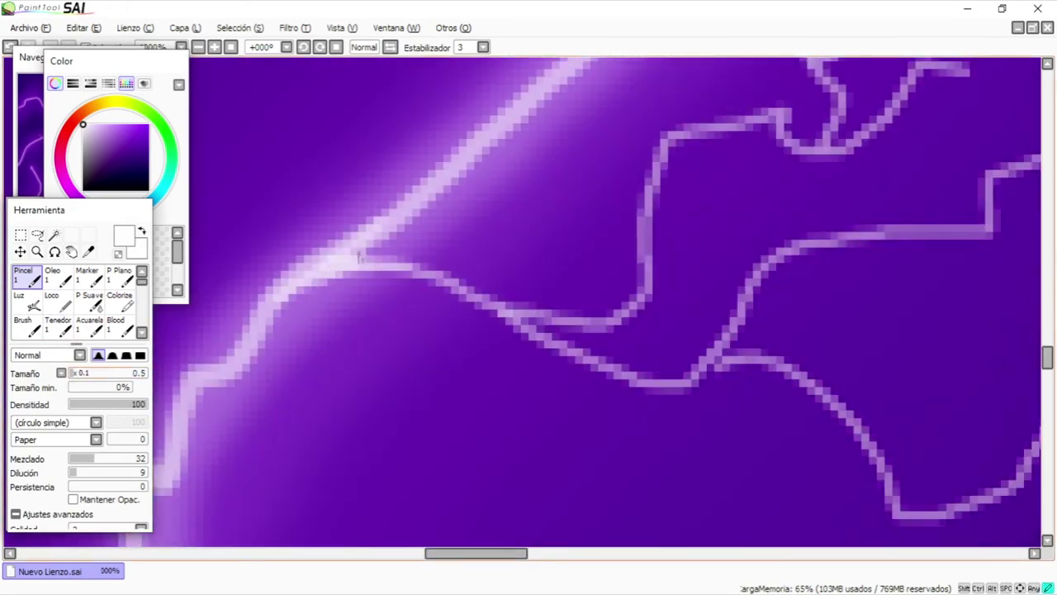
mouse_move(431, 279)
left_mouse_down()
mouse_move(533, 326)
mouse_move(717, 360)
mouse_move(843, 236)
mouse_move(996, 184)
left_mouse_up()
left_click_drag(719, 357, 995, 496)
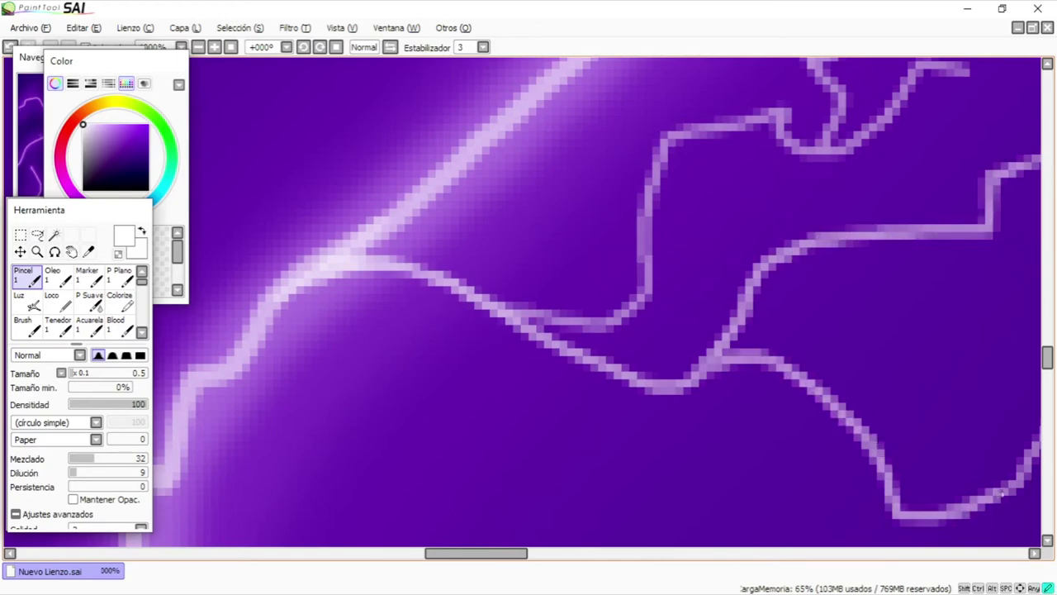
mouse_move(520, 320)
left_mouse_down()
mouse_move(618, 315)
mouse_move(776, 113)
mouse_move(919, 76)
left_mouse_up()
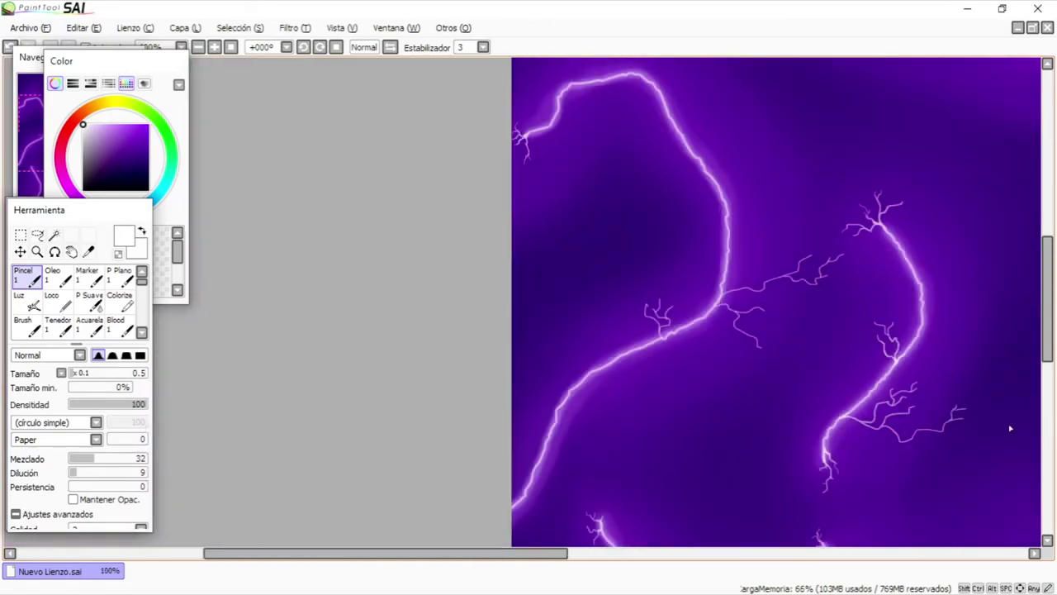
Step: Review the whole canvas to check how the branches look across all the bolts
scroll(722, 390, "down", 1)
left_click_drag(491, 553, 578, 566)
left_click_drag(1050, 316, 1053, 292)
scroll(989, 322, "up", 1)
scroll(989, 322, "down", 2)
scroll(1001, 328, "up", 1)
scroll(1004, 329, "down", 1)
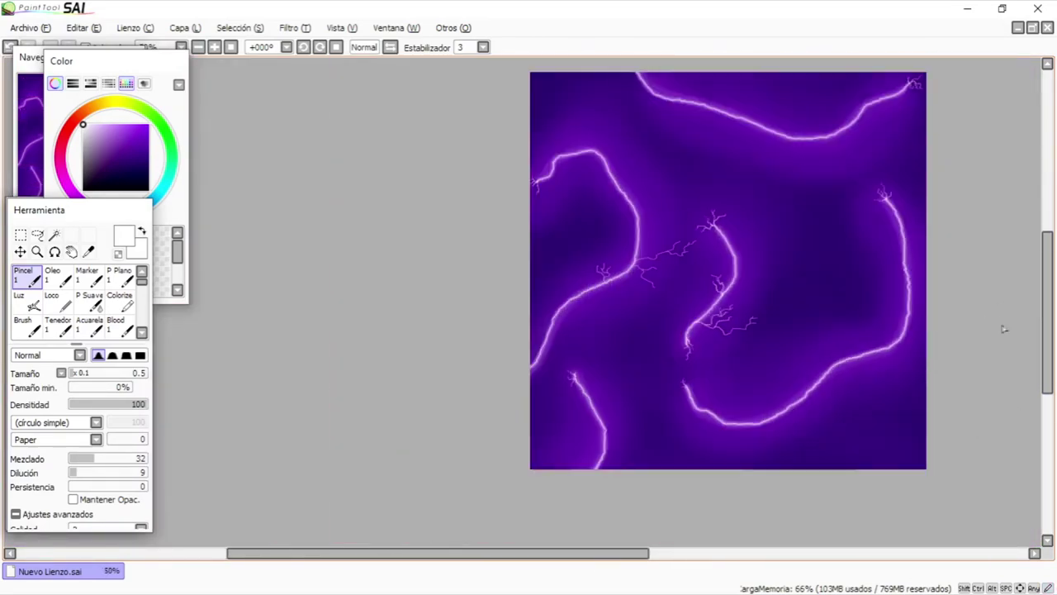
left_click_drag(495, 553, 559, 559)
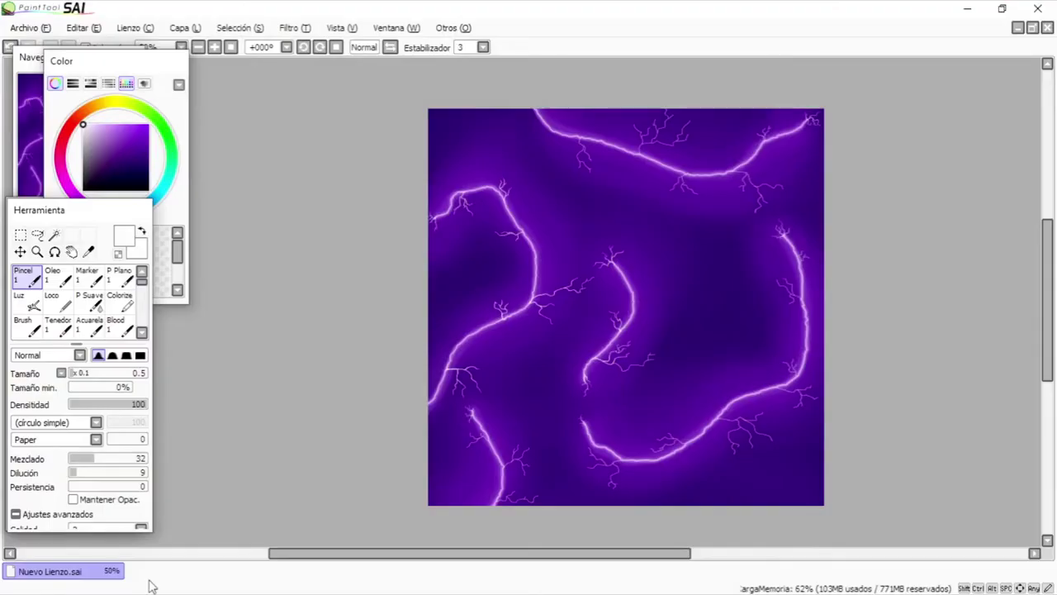
Step: Using brush size 1.0 and a rounder brush edge, thicken the downward forked branches near the left bolt's starting end
scroll(445, 414, "up", 7)
left_click_drag(1050, 397, 1050, 366)
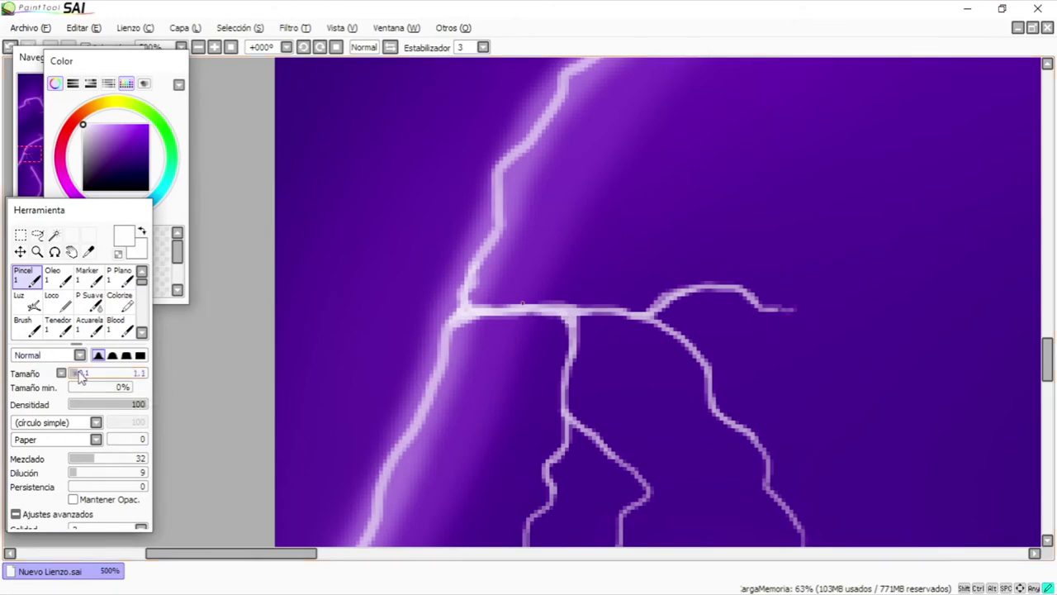
scroll(753, 353, "down", 3)
scroll(786, 370, "up", 2)
mouse_move(1050, 362)
left_mouse_down()
mouse_move(1055, 223)
mouse_move(1055, 235)
left_mouse_up()
scroll(644, 157, "up", 3)
mouse_move(539, 95)
left_mouse_down()
mouse_move(482, 187)
mouse_move(481, 245)
mouse_move(439, 329)
left_mouse_up()
left_click(113, 357)
left_click_drag(507, 155, 611, 276)
left_click_drag(563, 195, 564, 296)
Step: Thicken the forked branches rising from the crest of the left bolt
left_click_drag(1047, 205, 1047, 185)
mouse_move(218, 553)
left_mouse_down()
mouse_move(322, 554)
mouse_move(307, 553)
left_mouse_up()
mouse_move(447, 499)
left_mouse_down()
mouse_move(456, 390)
mouse_move(388, 277)
mouse_move(430, 301)
left_mouse_up()
left_click_drag(491, 446, 540, 345)
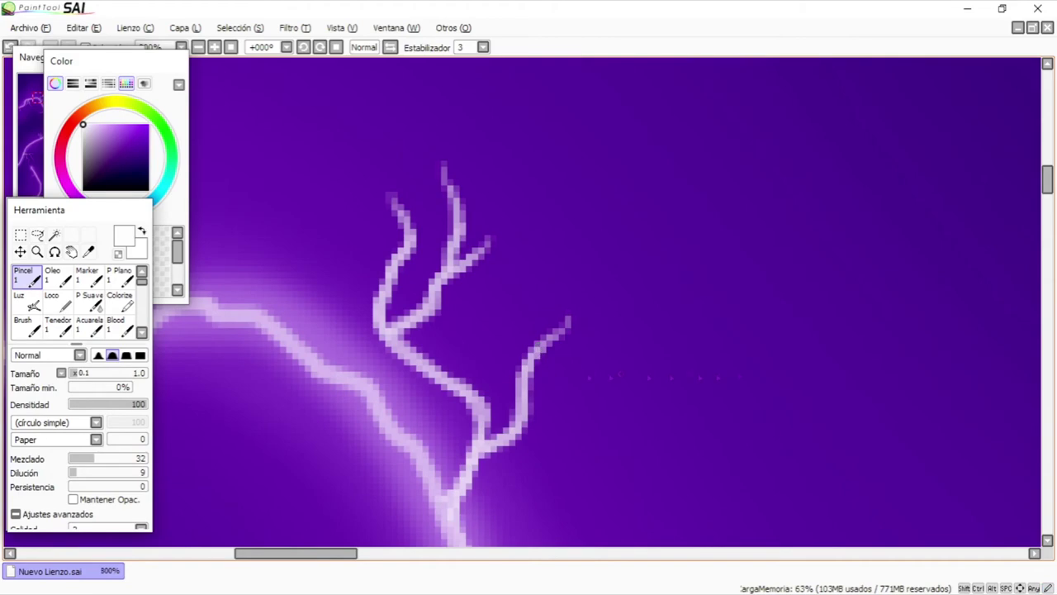
Step: Thicken the branches reaching left from the descending part of the left bolt below its crest
left_click_drag(1047, 179, 1047, 230)
mouse_move(750, 240)
left_mouse_down()
mouse_move(685, 271)
mouse_move(661, 355)
left_mouse_up()
left_click_drag(658, 282, 451, 236)
mouse_move(528, 259)
left_mouse_down()
mouse_move(456, 287)
mouse_move(366, 279)
left_mouse_up()
scroll(692, 416, "up", 1)
scroll(760, 463, "down", 2)
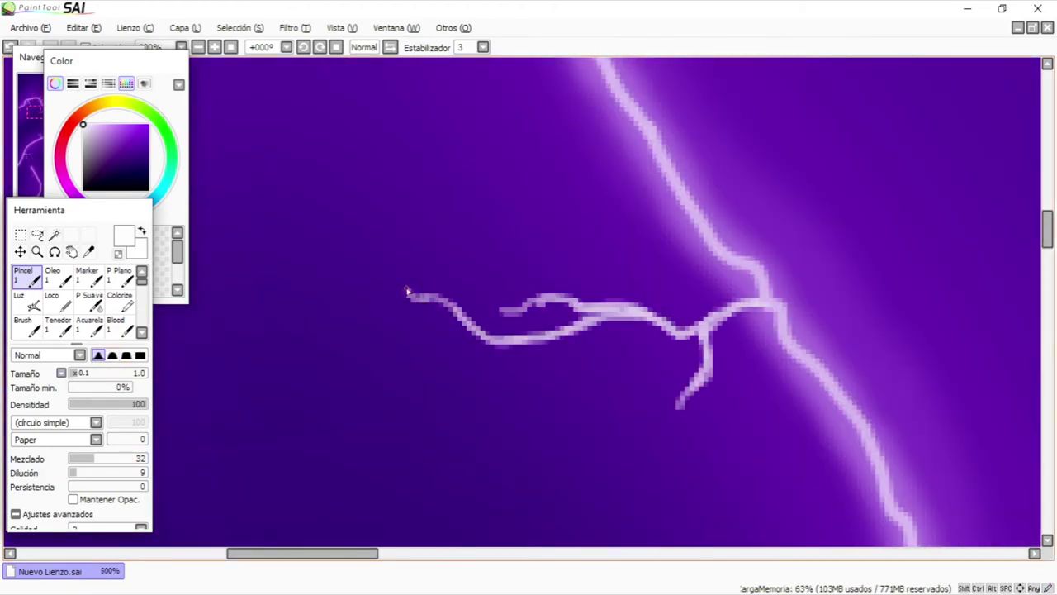
scroll(791, 413, "up", 2)
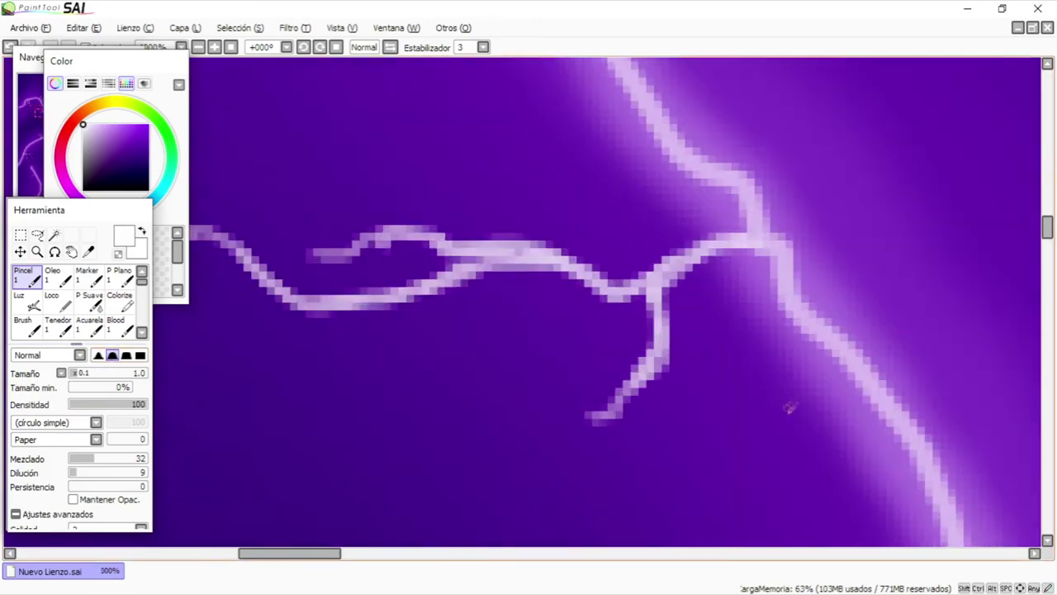
Step: Thicken the base of the left-hand branch on the lower-left bolt and the bolt itself around their junction
scroll(909, 355, "down", 4)
left_click_drag(1049, 240, 1052, 432)
scroll(743, 347, "up", 4)
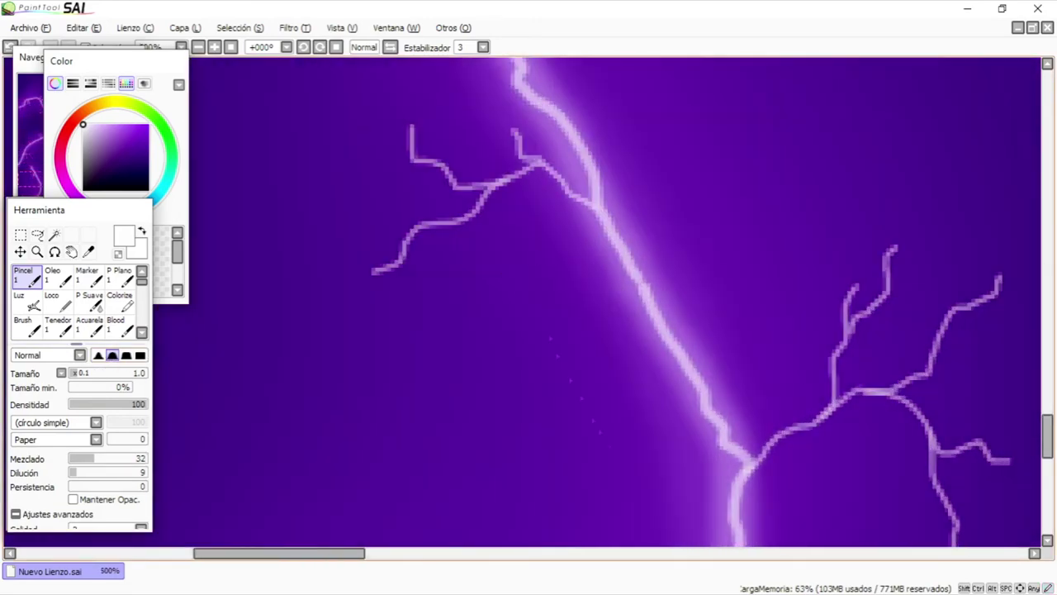
left_click_drag(682, 239, 581, 152)
mouse_move(648, 207)
left_mouse_down()
mouse_move(582, 153)
mouse_move(681, 235)
mouse_move(604, 174)
left_mouse_up()
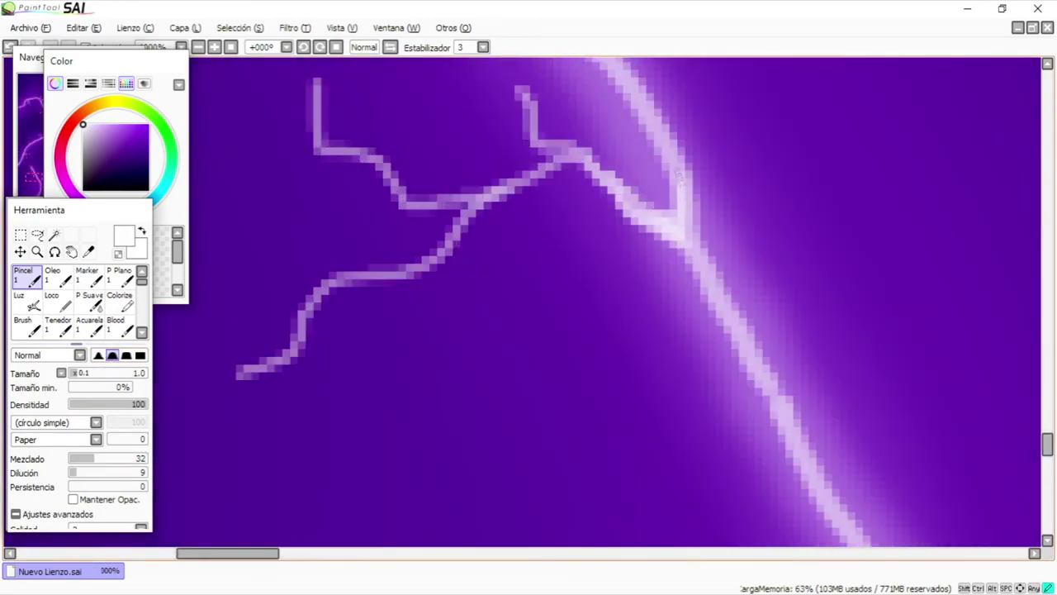
left_click_drag(657, 112, 711, 277)
Step: Thicken the outer forks of the lower-left bolt's left-hand branch, using the sharper brush edge for a fine tip
mouse_move(535, 142)
left_mouse_down()
mouse_move(414, 271)
mouse_move(322, 285)
left_mouse_up()
left_click_drag(483, 206, 314, 147)
left_click(98, 354)
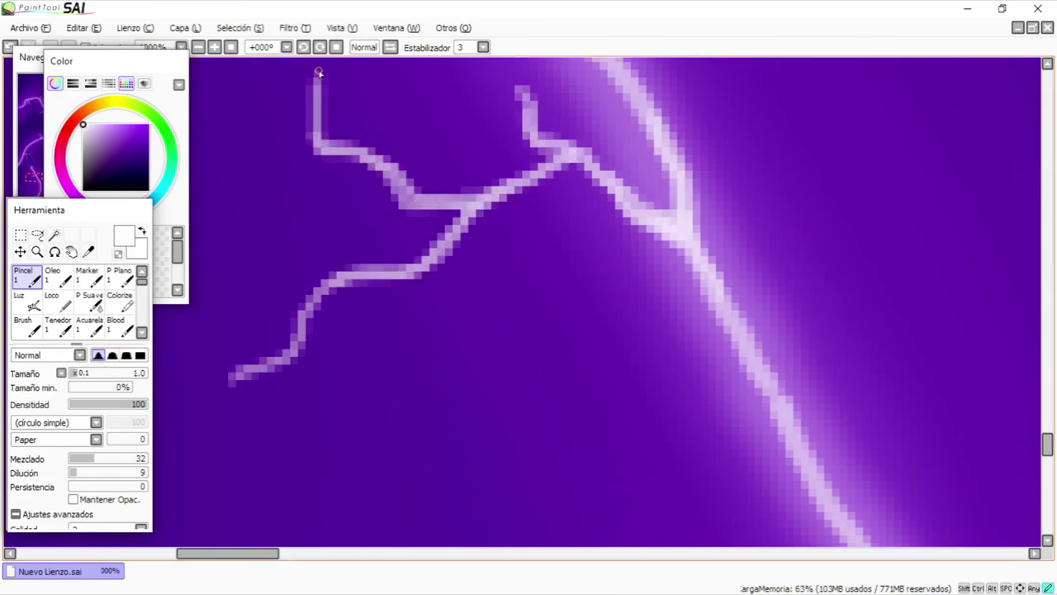
left_click(112, 356)
left_click_drag(1048, 444, 1047, 474)
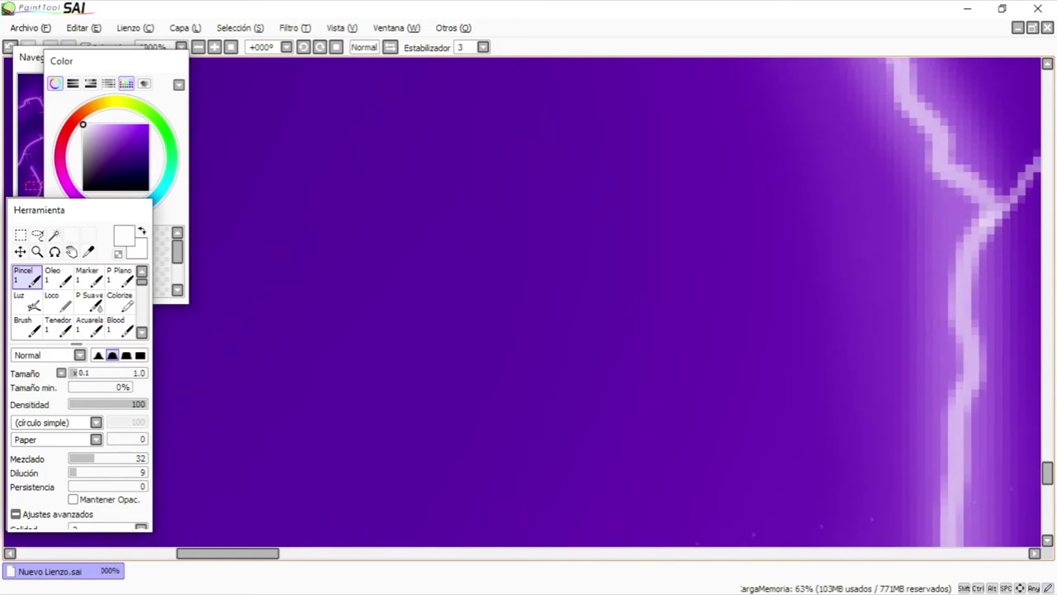
Step: Thicken the upper right-hand branch of the lower-left bolt and the bolt itself around their junction
left_click_drag(228, 554, 299, 553)
scroll(529, 313, "up", 3)
mouse_move(279, 312)
left_mouse_down()
mouse_move(409, 239)
mouse_move(615, 192)
mouse_move(696, 430)
left_mouse_up()
mouse_move(665, 307)
left_mouse_down()
mouse_move(695, 430)
mouse_move(746, 293)
left_mouse_up()
mouse_move(465, 207)
left_mouse_down()
mouse_move(482, 65)
mouse_move(465, 201)
mouse_move(282, 336)
mouse_move(224, 265)
left_mouse_up()
left_click_drag(266, 378, 337, 285)
mouse_move(355, 271)
left_mouse_down()
mouse_move(280, 320)
mouse_move(260, 441)
mouse_move(464, 216)
left_mouse_up()
left_click_drag(573, 184, 666, 68)
Step: Thicken the upward forks of the lower-left bolt's upper right-hand branch, giving them fine tips with the sharper brush edge
scroll(529, 302, "up", 3)
left_click_drag(478, 318, 495, 233)
mouse_move(482, 317)
left_mouse_down()
mouse_move(541, 247)
mouse_move(569, 190)
left_mouse_up()
mouse_move(658, 316)
left_mouse_down()
mouse_move(710, 250)
mouse_move(777, 222)
left_mouse_up()
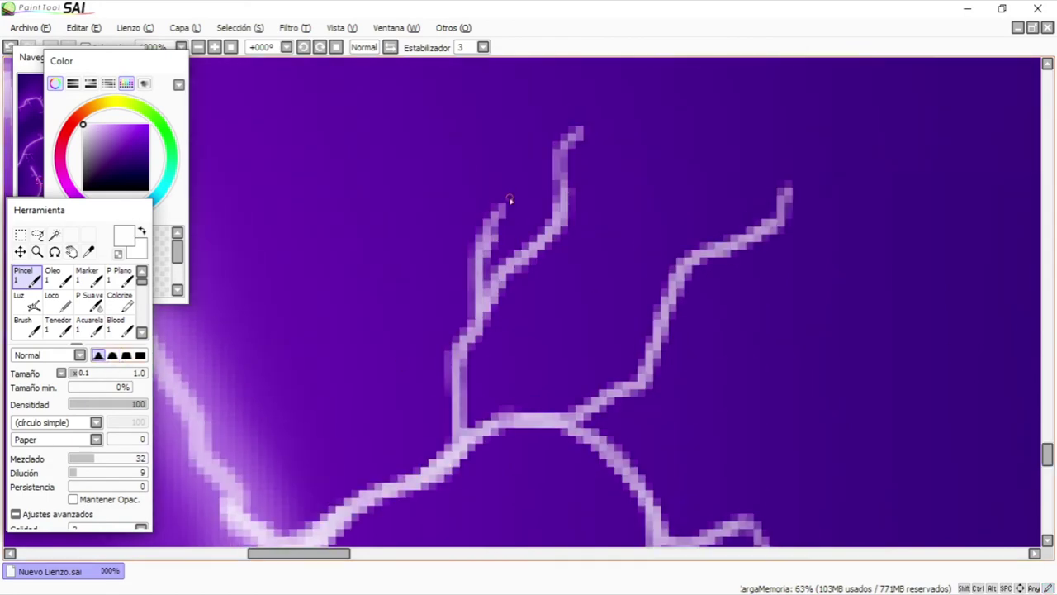
Step: Thicken the lower-left bolt's right-hand branch near the canvas's bottom edge and its junction, using the rounder brush edge
scroll(816, 181, "down", 5)
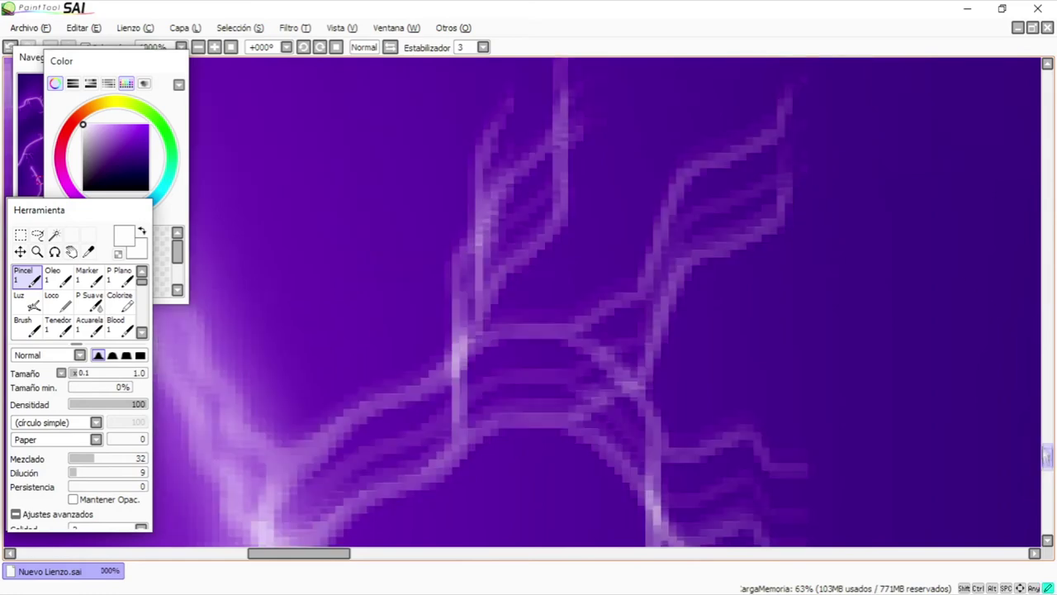
left_click_drag(1048, 473, 1048, 509)
left_click_drag(342, 556, 324, 556)
left_click(112, 356)
mouse_move(333, 332)
left_mouse_down()
mouse_move(414, 322)
mouse_move(522, 285)
mouse_move(673, 152)
left_mouse_up()
mouse_move(524, 310)
left_mouse_down()
mouse_move(532, 255)
mouse_move(663, 359)
mouse_move(864, 288)
mouse_move(1015, 363)
left_mouse_up()
mouse_move(343, 332)
left_mouse_down()
mouse_move(285, 392)
mouse_move(366, 252)
left_mouse_up()
mouse_move(328, 329)
left_mouse_down()
mouse_move(429, 328)
mouse_move(515, 310)
left_mouse_up()
Step: Taper the outer tips of the lower-left bolt's bottom branch with the sharper brush edge
scroll(442, 374, "up", 1)
scroll(797, 376, "down", 10)
scroll(578, 397, "up", 6)
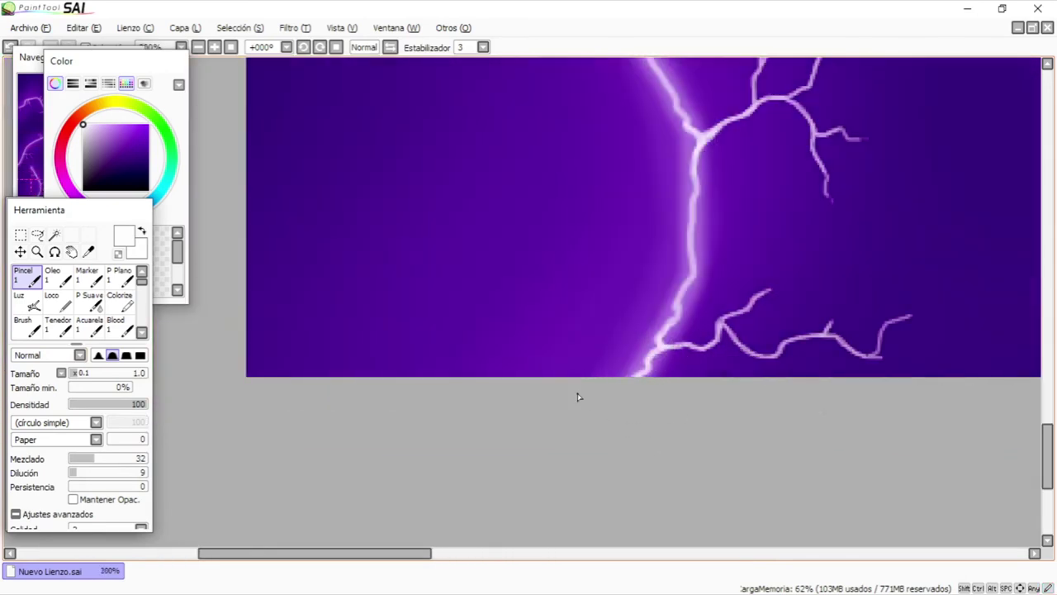
left_click_drag(314, 555, 370, 552)
scroll(603, 299, "up", 1)
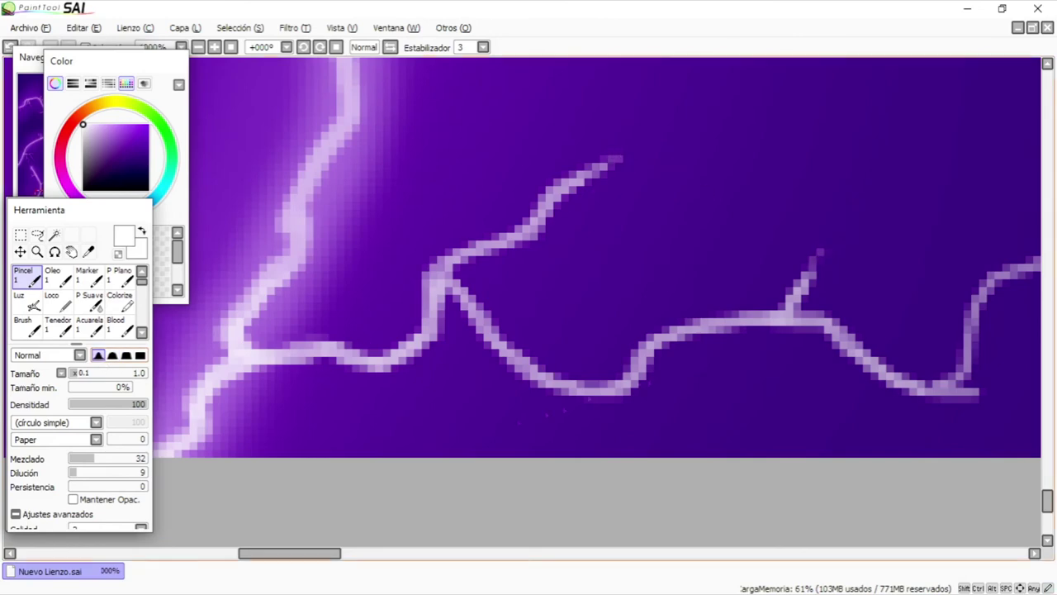
left_click_drag(323, 553, 389, 555)
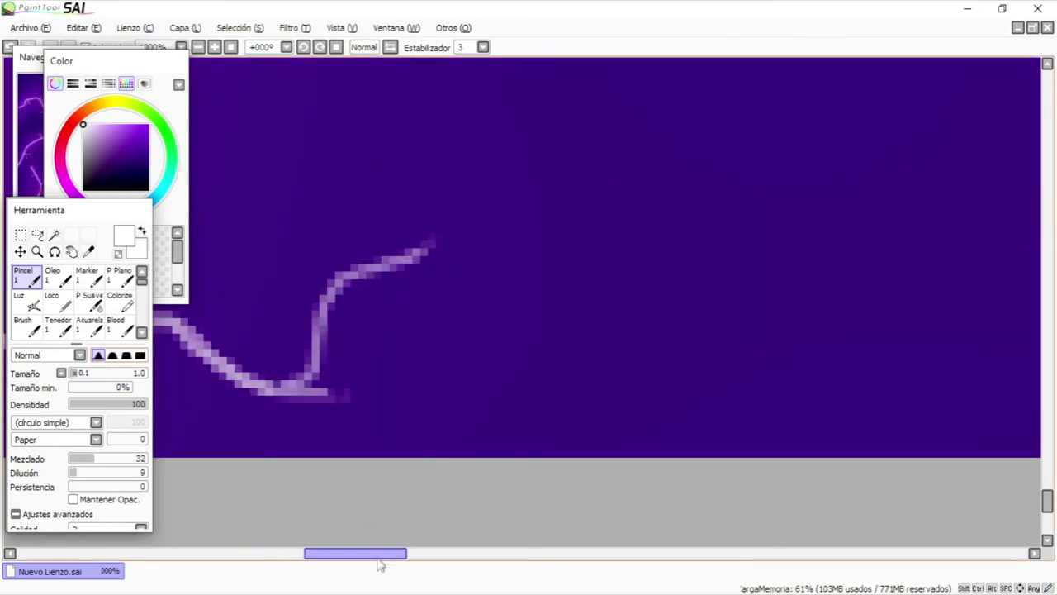
Step: Thicken the center bolt and the base of its lower right-hand branch around their junction, using the rounder brush edge
scroll(444, 450, "down", 8)
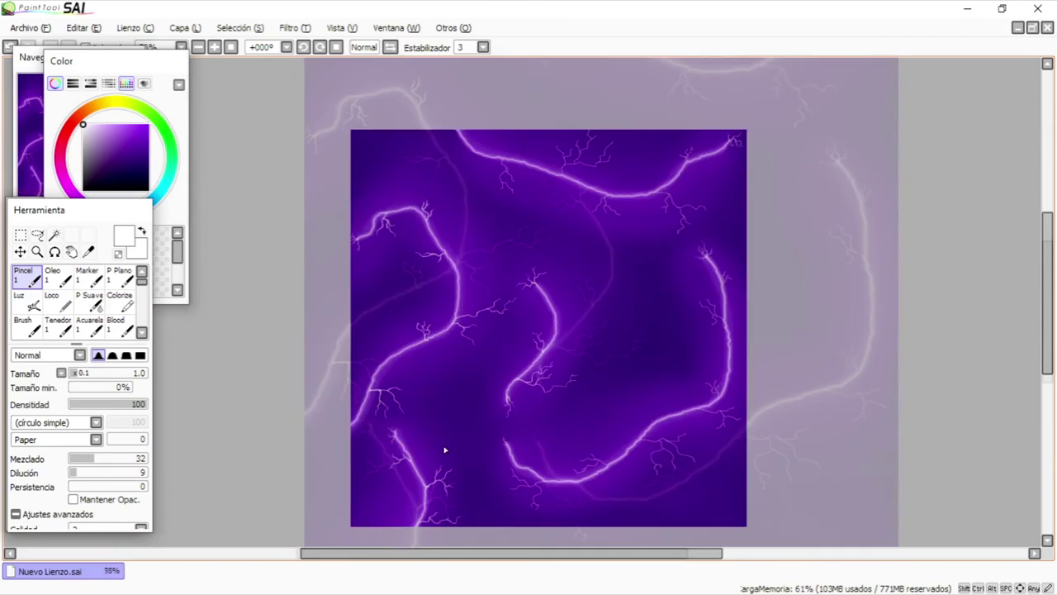
scroll(439, 343, "up", 5)
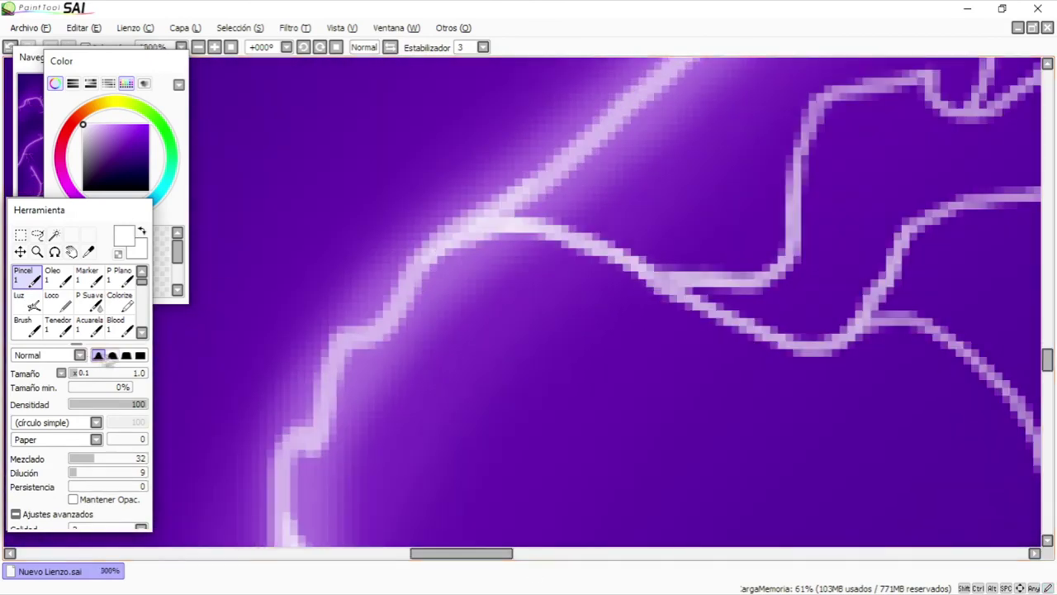
left_click(112, 355)
mouse_move(438, 253)
left_mouse_down()
mouse_move(506, 229)
mouse_move(582, 246)
left_mouse_up()
left_click_drag(565, 180, 499, 223)
left_click_drag(497, 219, 634, 113)
left_click_drag(512, 202, 340, 346)
Step: Thicken the first forks along the center bolt's lower right-hand branch
mouse_move(508, 222)
left_mouse_down()
mouse_move(662, 284)
mouse_move(805, 192)
mouse_move(884, 78)
left_mouse_up()
mouse_move(616, 264)
left_mouse_down()
mouse_move(715, 317)
mouse_move(884, 280)
mouse_move(1001, 192)
left_mouse_up()
left_click_drag(869, 318, 998, 385)
left_click_drag(904, 327, 1024, 410)
left_click_drag(927, 312, 838, 361)
Step: Thicken the middle and upper forks of the center bolt's lower right-hand branch and the start of its long outer fork
left_click_drag(442, 555, 479, 555)
mouse_move(649, 403)
left_mouse_down()
mouse_move(686, 473)
mouse_move(940, 355)
mouse_move(1023, 364)
left_mouse_up()
left_click_drag(588, 210, 798, 131)
left_click_drag(1047, 365, 1047, 346)
left_click_drag(501, 425, 708, 368)
left_click_drag(615, 435, 591, 310)
left_click_drag(612, 356, 833, 292)
left_click_drag(799, 306, 824, 231)
Step: Thicken the far-right end forks of the center bolt's lower right-hand branch
left_click_drag(1046, 342, 1047, 366)
left_click_drag(498, 554, 536, 553)
mouse_move(643, 236)
left_mouse_down()
mouse_move(700, 247)
mouse_move(798, 142)
mouse_move(880, 123)
mouse_move(827, 71)
left_mouse_up()
left_click_drag(1046, 366, 1046, 354)
mouse_move(826, 294)
left_mouse_down()
mouse_move(861, 254)
mouse_move(912, 247)
left_mouse_up()
left_click_drag(851, 255, 874, 216)
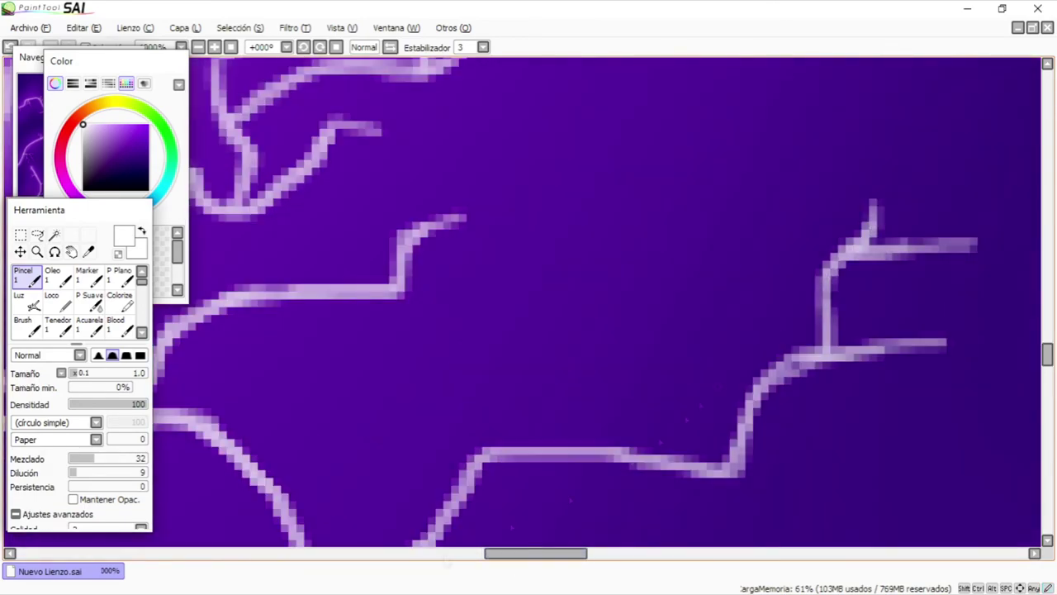
Step: Taper the fork tips of the center bolt's lower right-hand branch with the sharper brush edge
scroll(611, 330, "up", 3)
scroll(720, 489, "down", 8)
scroll(831, 499, "up", 2)
scroll(698, 514, "up", 3)
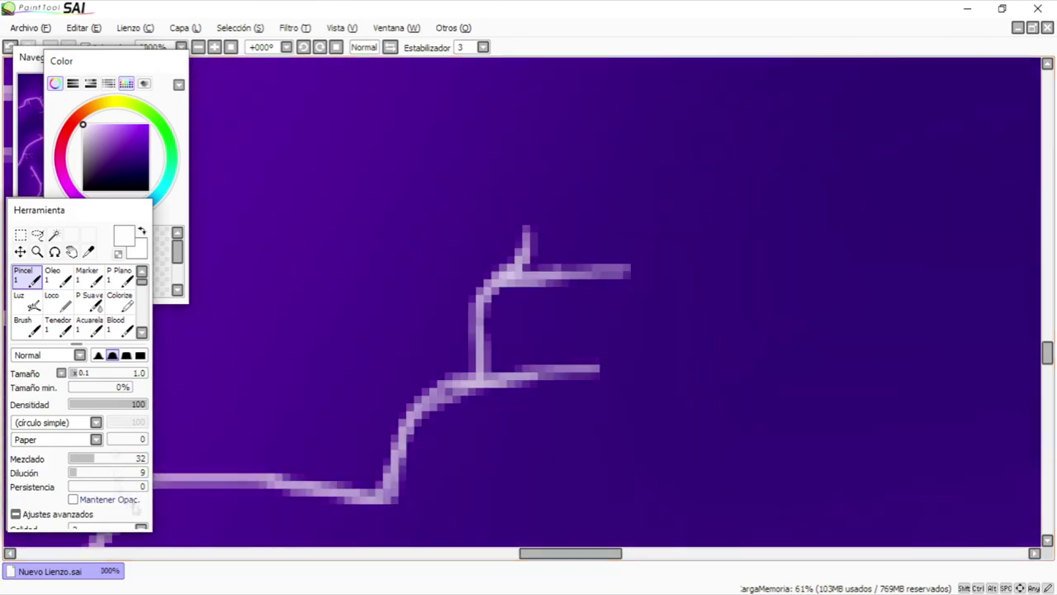
left_click_drag(601, 554, 547, 560)
scroll(587, 368, "up", 4)
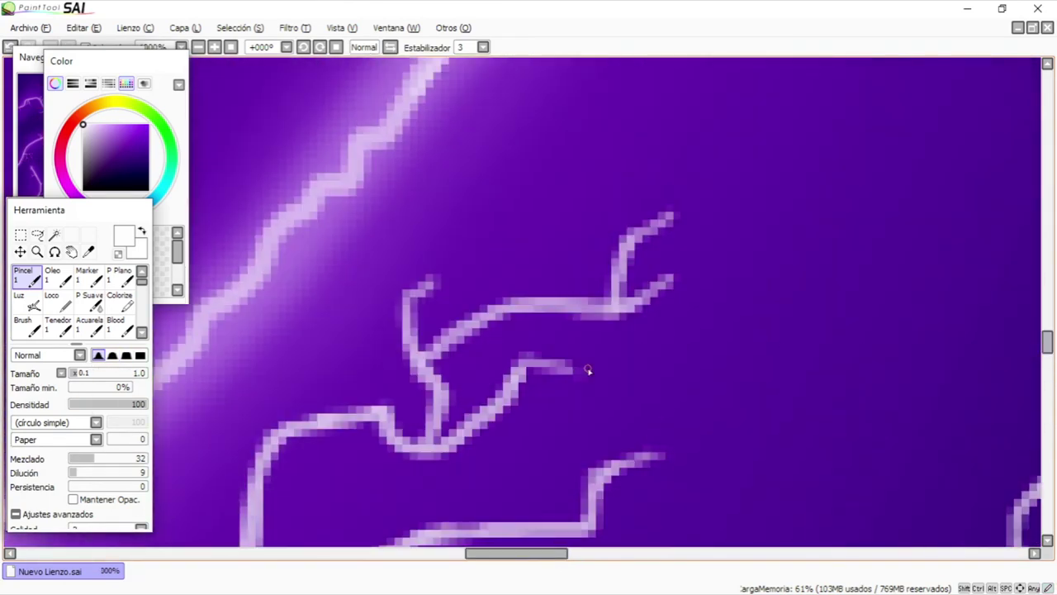
scroll(687, 276, "down", 5)
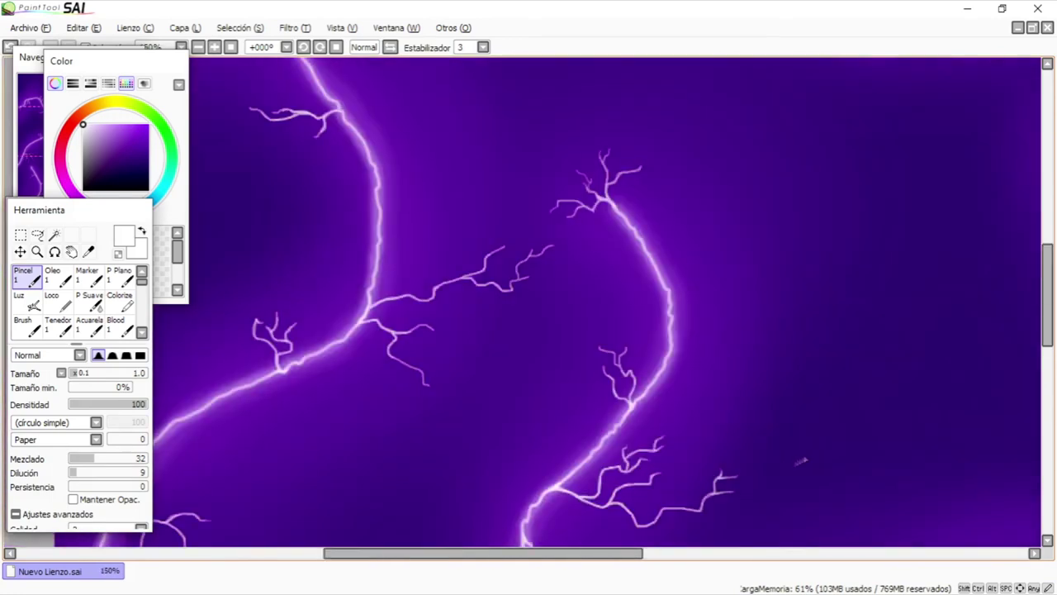
Step: Thicken the forked branches rising on the left side of the center bolt's lower curve and their shared junction
scroll(809, 457, "up", 4)
left_click_drag(530, 555, 477, 561)
left_click(112, 355)
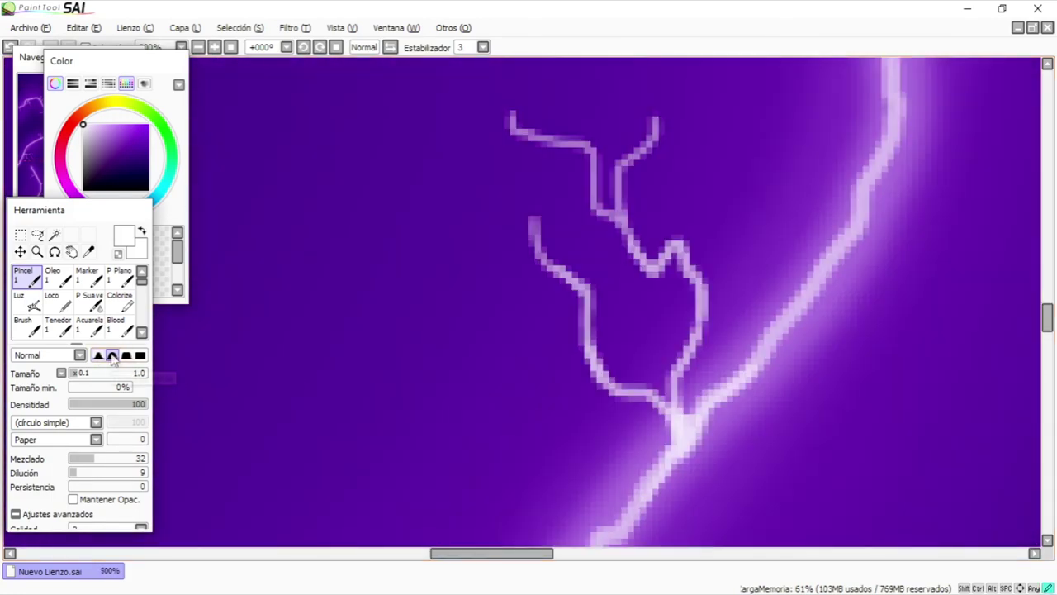
left_click_drag(590, 195, 539, 137)
left_click_drag(618, 212, 639, 154)
mouse_move(687, 415)
left_mouse_down()
mouse_move(616, 389)
mouse_move(556, 270)
left_mouse_up()
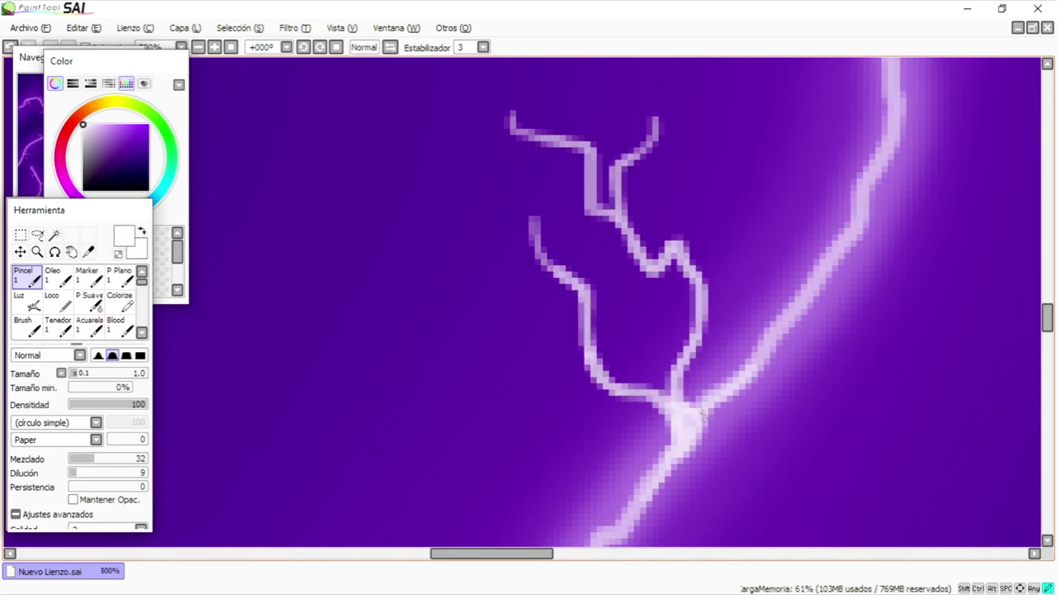
left_click_drag(761, 350, 805, 297)
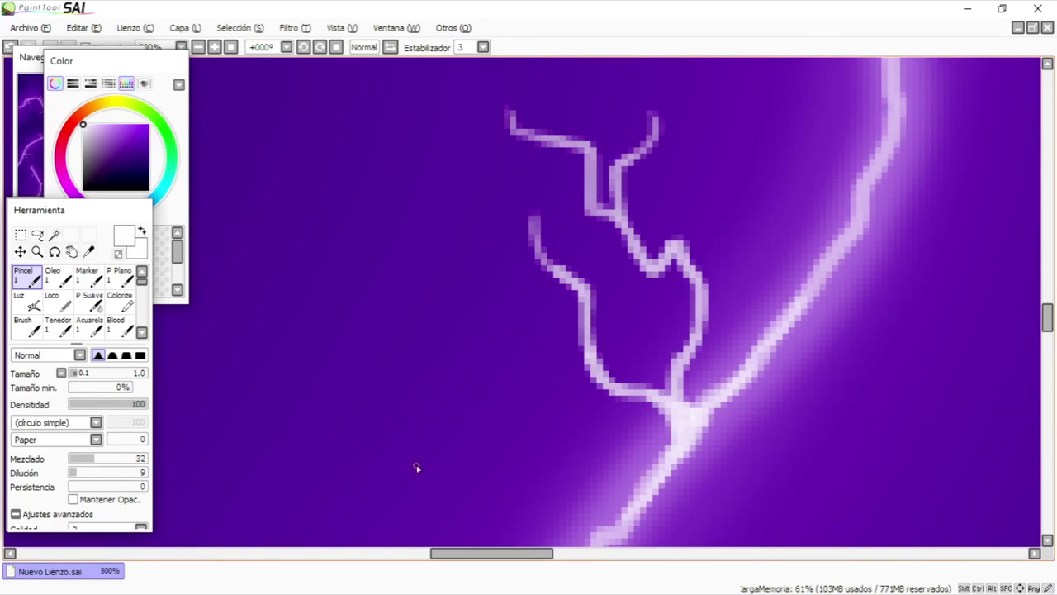
Step: Thicken the bases of the left bolt's two right-hand branches and the bolt around them, using the rounder brush edge
left_click(112, 355)
mouse_move(1048, 317)
left_mouse_down()
mouse_move(1048, 349)
mouse_move(1047, 248)
mouse_move(1047, 275)
left_mouse_up()
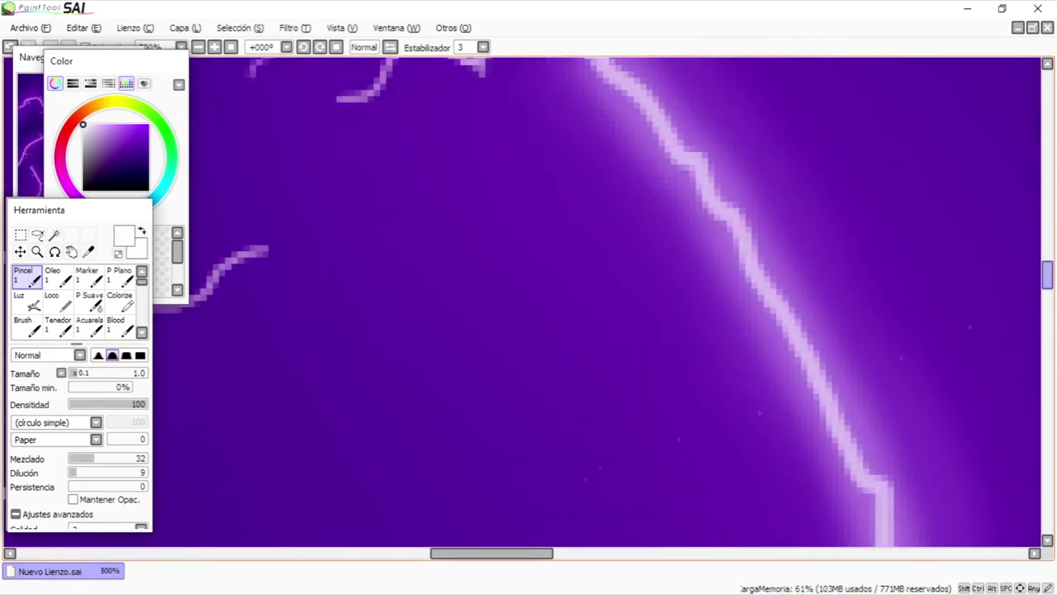
left_click_drag(527, 553, 399, 578)
left_click_drag(1048, 275, 1048, 299)
left_click_drag(325, 283, 221, 374)
left_click_drag(283, 311, 329, 277)
mouse_move(347, 219)
left_mouse_down()
mouse_move(395, 179)
mouse_move(382, 62)
left_mouse_up()
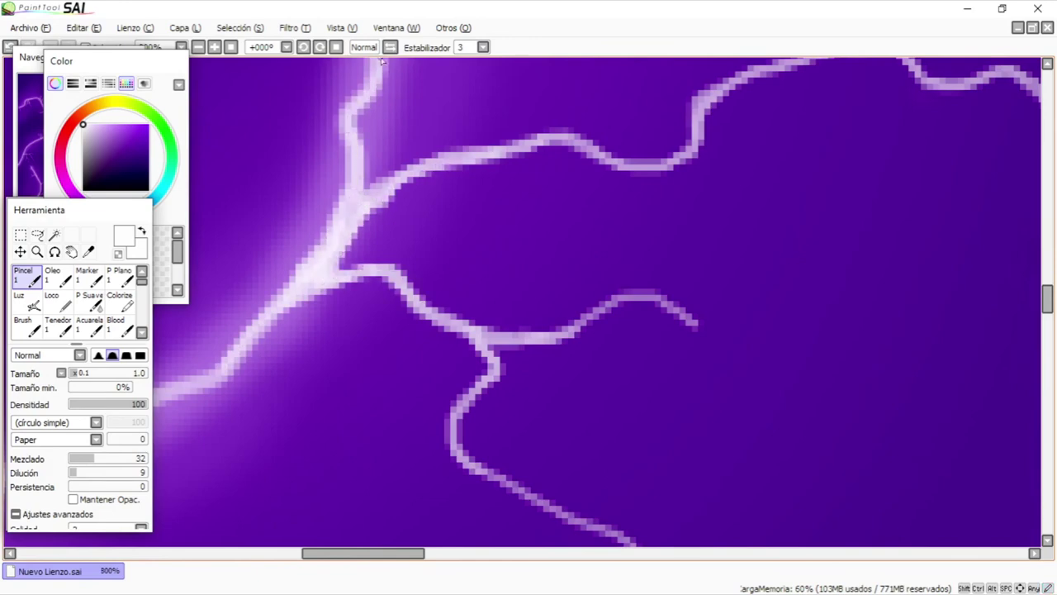
mouse_move(345, 215)
left_mouse_down()
mouse_move(537, 142)
mouse_move(698, 139)
mouse_move(779, 67)
left_mouse_up()
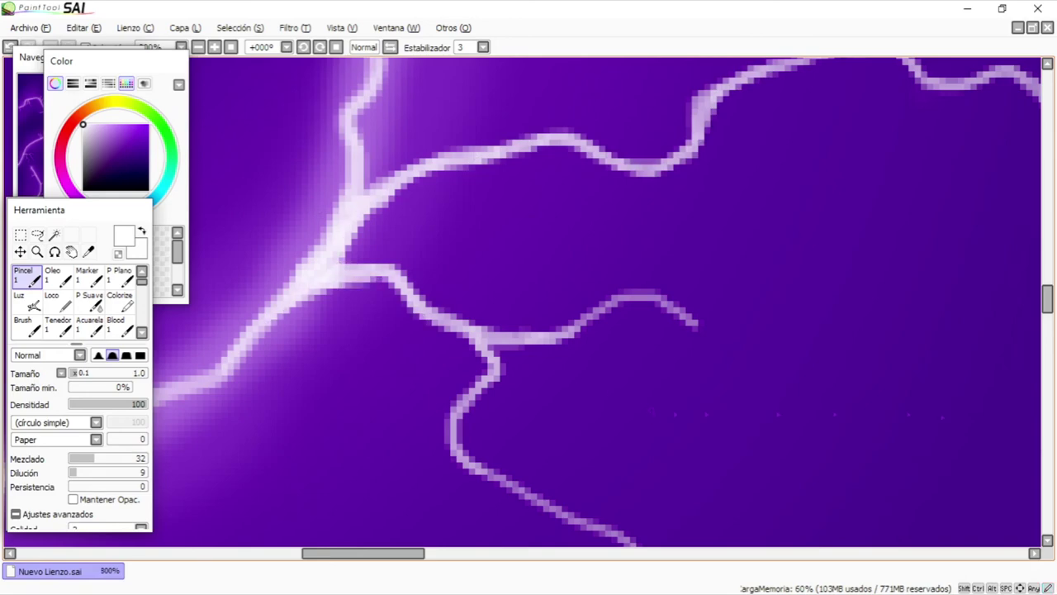
Step: Refine the outer forks of the left bolt's long right-hand branch, tapering their tips with the sharper brush edge
left_click_drag(1049, 295, 1049, 270)
scroll(595, 449, "down", 7)
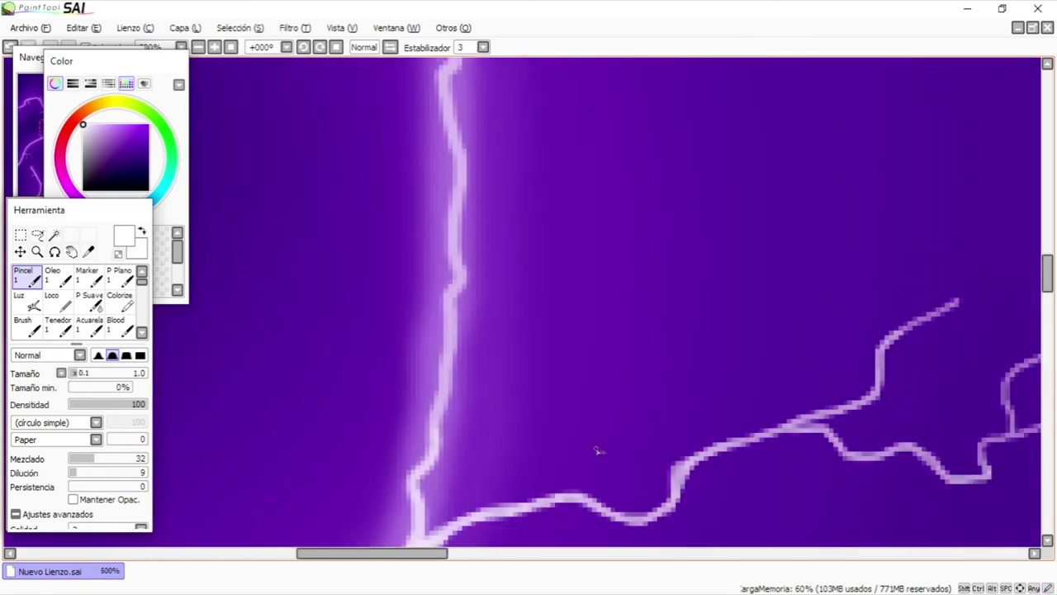
scroll(805, 449, "up", 4)
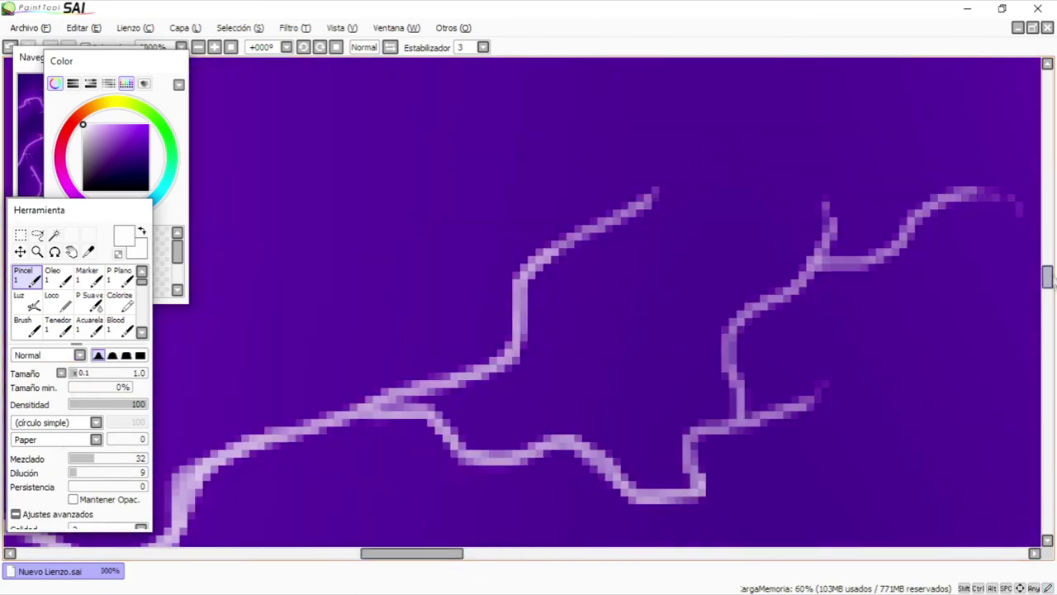
Step: Thicken the junction of the left bolt with its left-hand branch below the crest, using the rounder brush edge
left_click_drag(1051, 283, 1052, 286)
left_click_drag(407, 554, 344, 559)
left_click_drag(1050, 281, 1047, 217)
left_click_drag(349, 553, 272, 554)
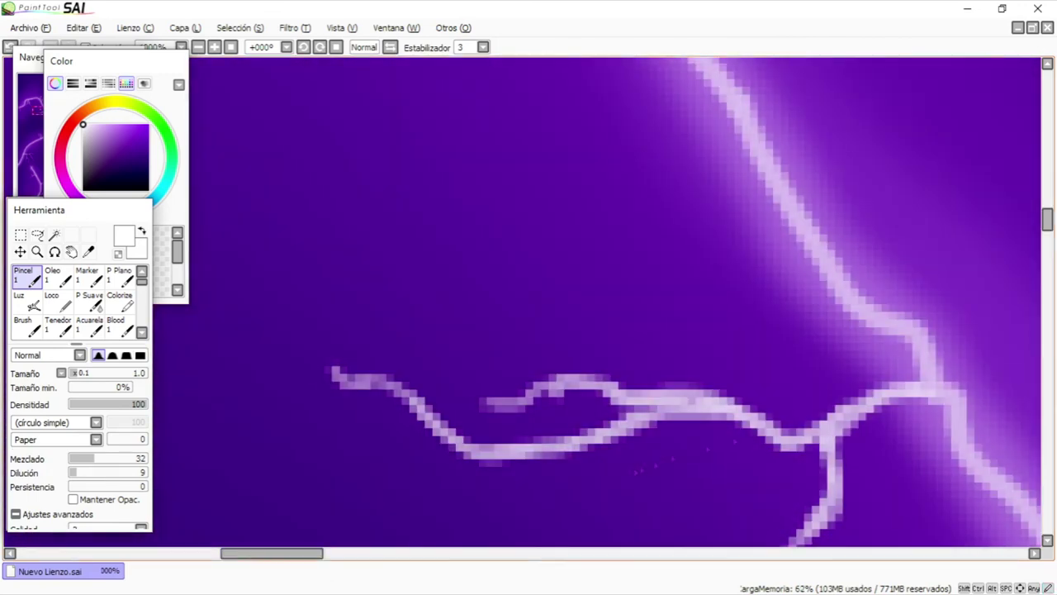
left_click(113, 355)
mouse_move(920, 353)
left_mouse_down()
mouse_move(916, 385)
mouse_move(830, 447)
left_mouse_up()
mouse_move(902, 387)
left_mouse_down()
mouse_move(924, 388)
mouse_move(1011, 491)
left_mouse_up()
mouse_move(956, 410)
left_mouse_down()
mouse_move(891, 318)
mouse_move(795, 217)
left_mouse_up()
left_click_drag(918, 347, 948, 412)
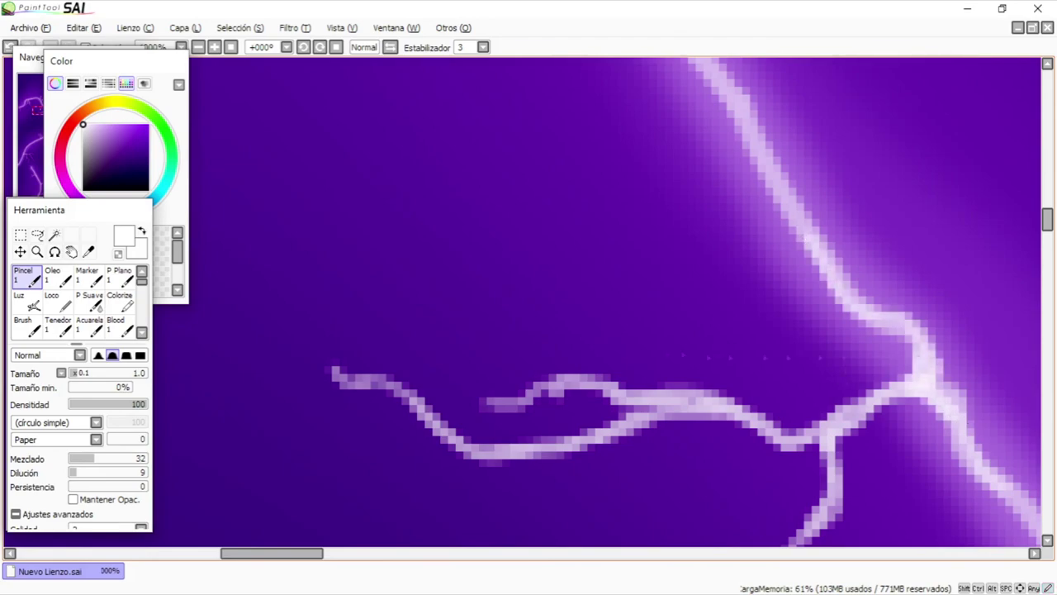
scroll(774, 358, "down", 3)
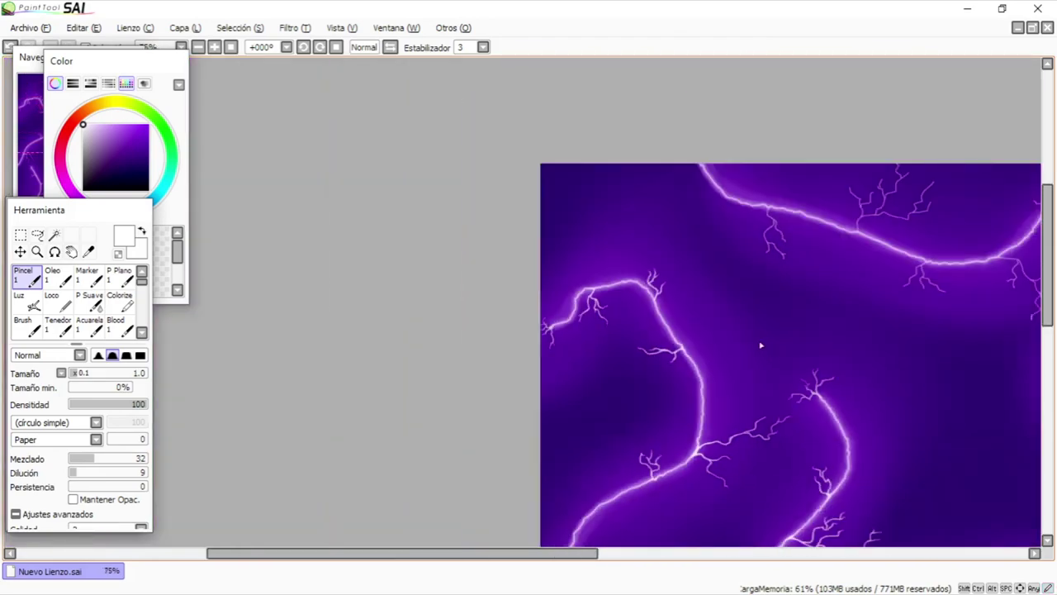
Step: Thicken the forked branches rising from the left bolt's lower stretch and the bolt around their junction
scroll(761, 345, "up", 5)
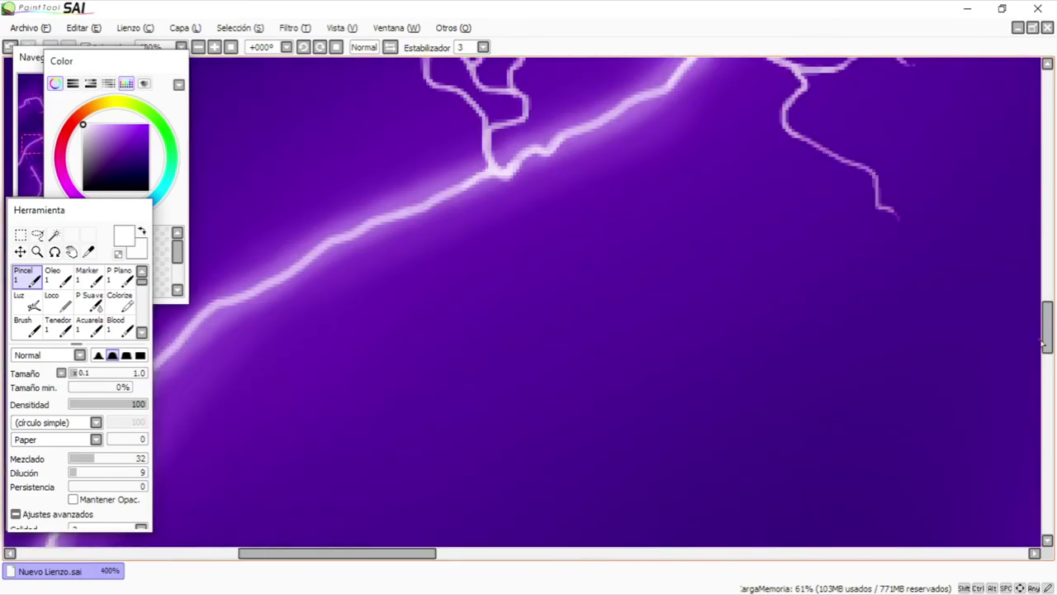
scroll(427, 288, "up", 3)
mouse_move(471, 373)
left_mouse_down()
mouse_move(471, 315)
mouse_move(379, 173)
left_mouse_up()
left_click_drag(474, 284, 576, 213)
left_click_drag(484, 367, 555, 356)
left_click_drag(486, 391, 303, 472)
scroll(692, 361, "down", 4)
Step: Thicken the base of the left bolt's lowest right-hand branch and its junction near the canvas's left edge
left_click_drag(1045, 315, 1041, 376)
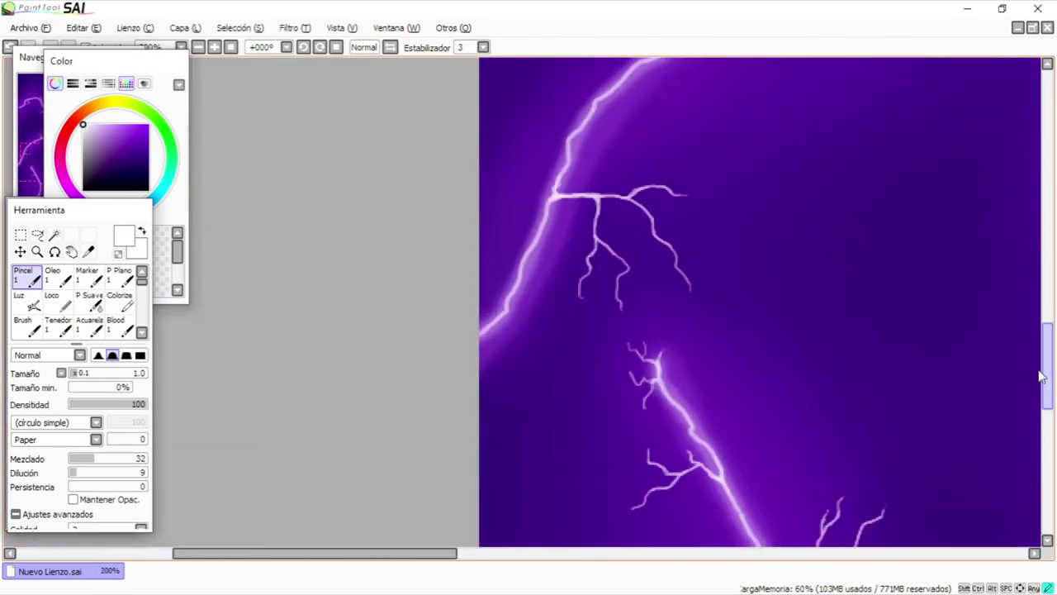
scroll(503, 300, "up", 4)
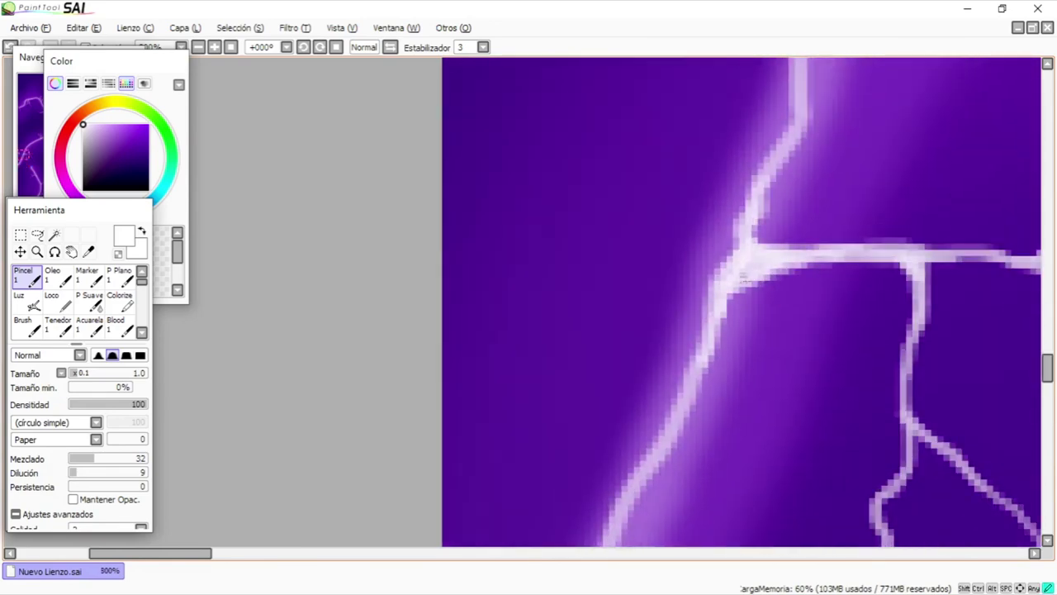
scroll(831, 488, "down", 5)
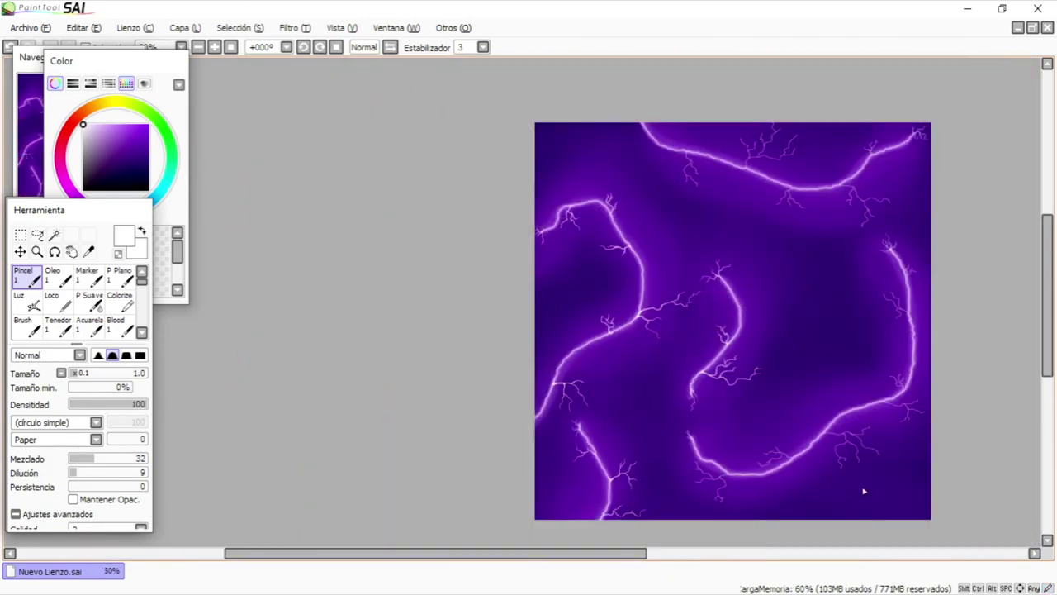